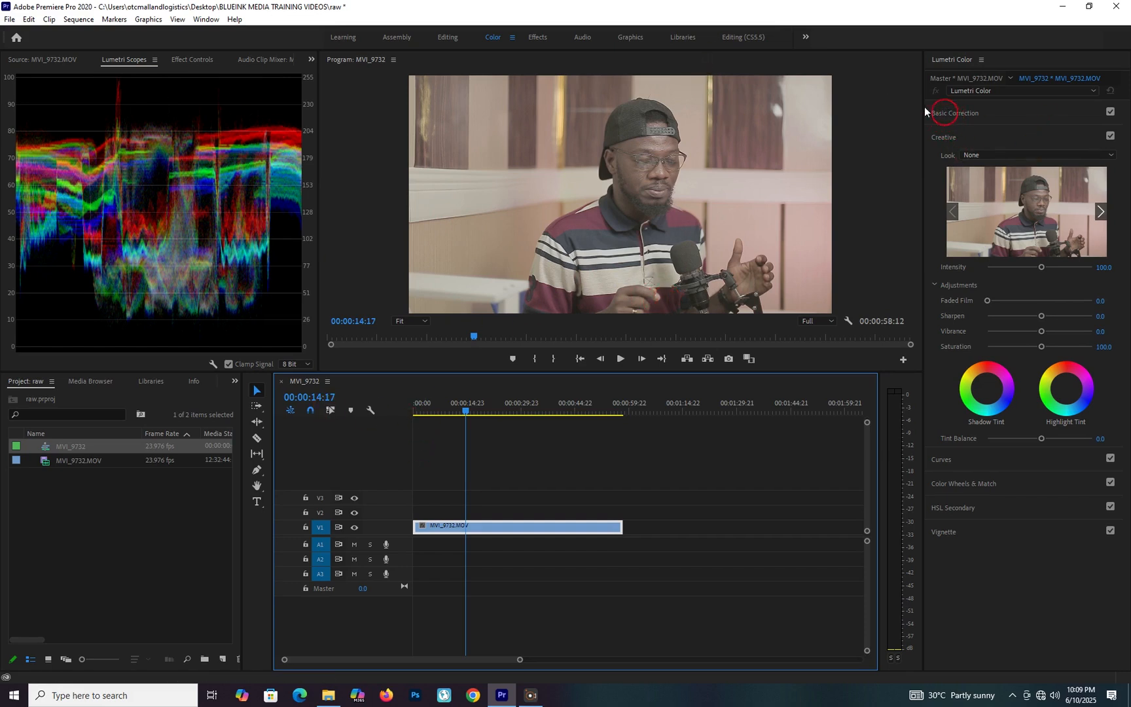
In Basic Correction, set the clip's contrast to 39.7 and highlights to -17.3.
left_click(948, 117)
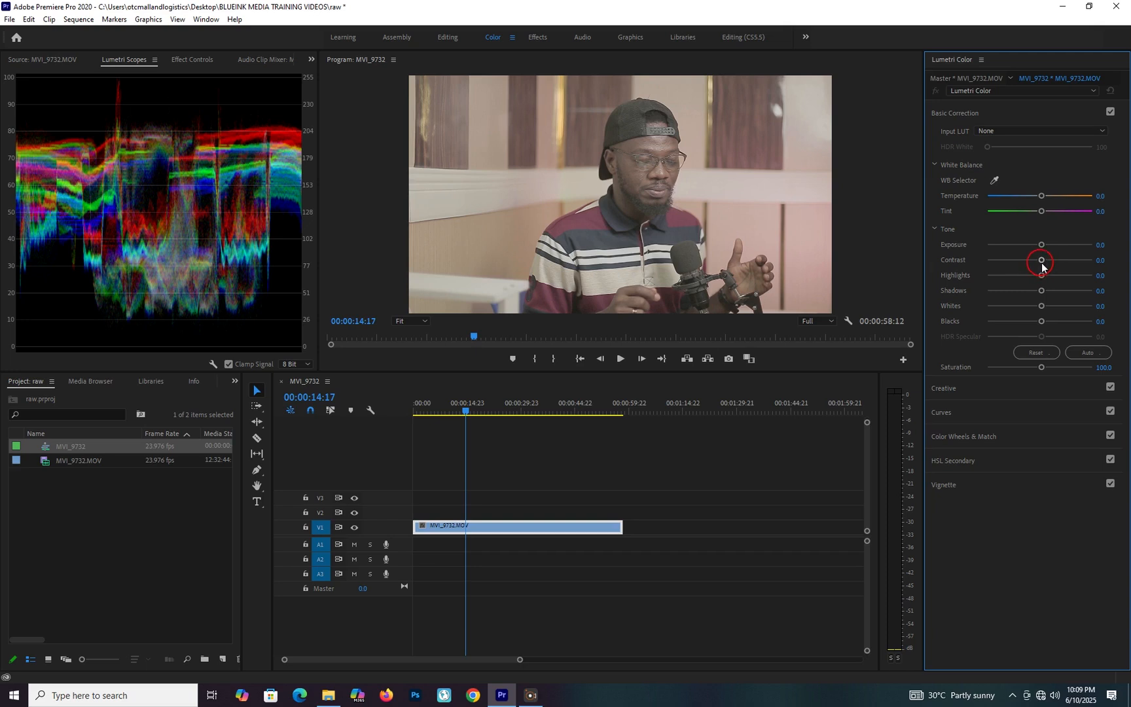
left_click_drag(1041, 264, 1056, 262)
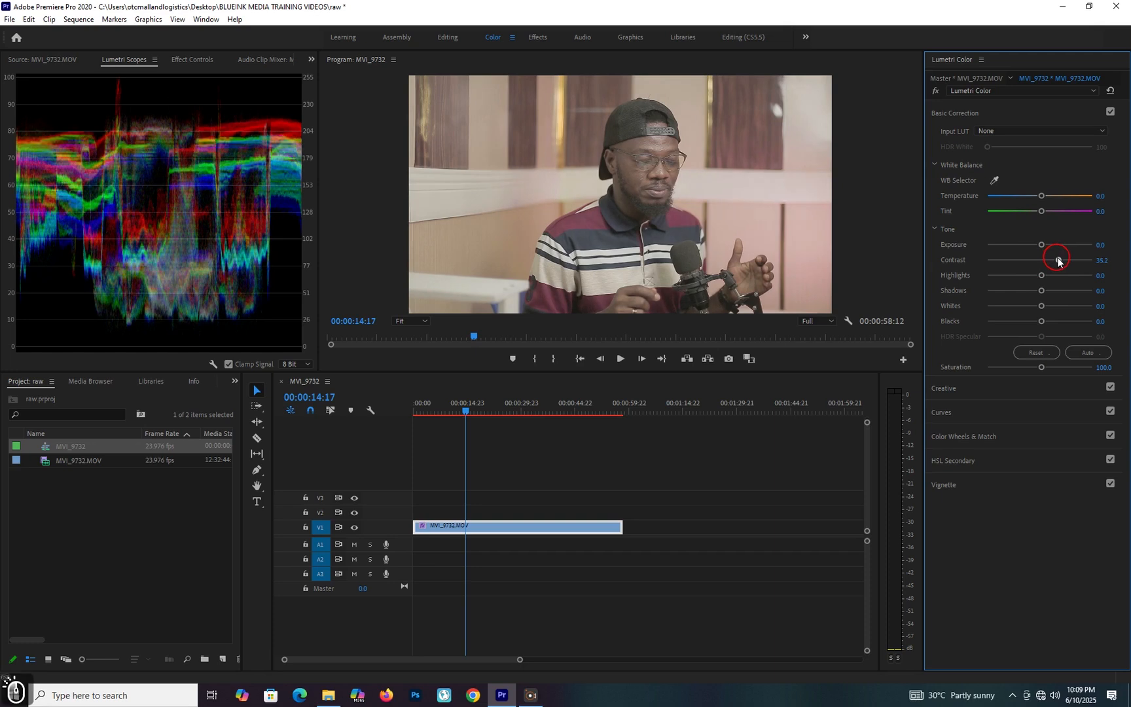
left_click_drag(1057, 261, 1060, 262)
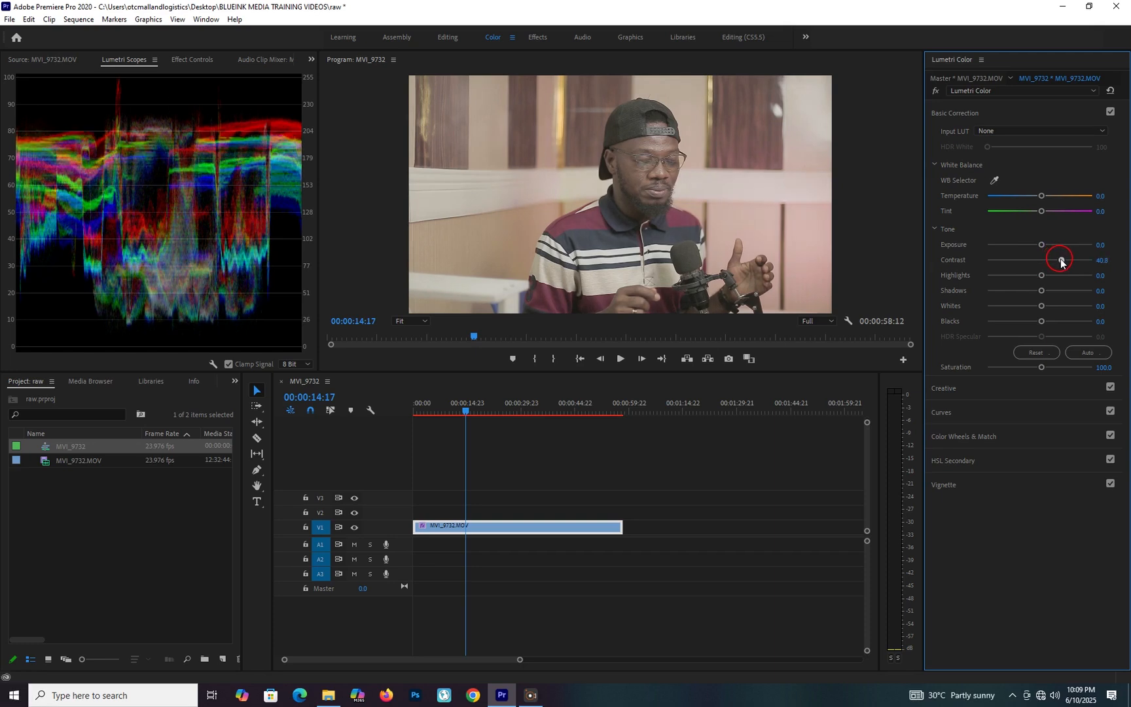
left_click_drag(1061, 261, 1062, 263)
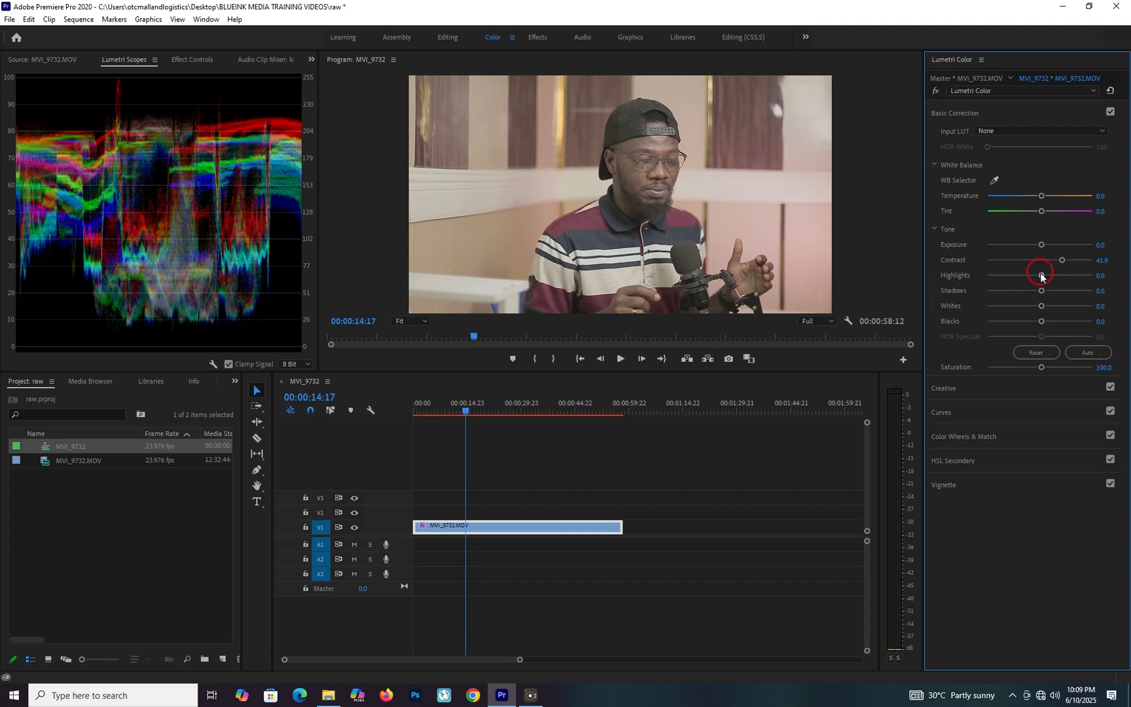
mouse_move(1039, 275)
left_mouse_down()
mouse_move(1016, 276)
mouse_move(1030, 276)
left_mouse_up()
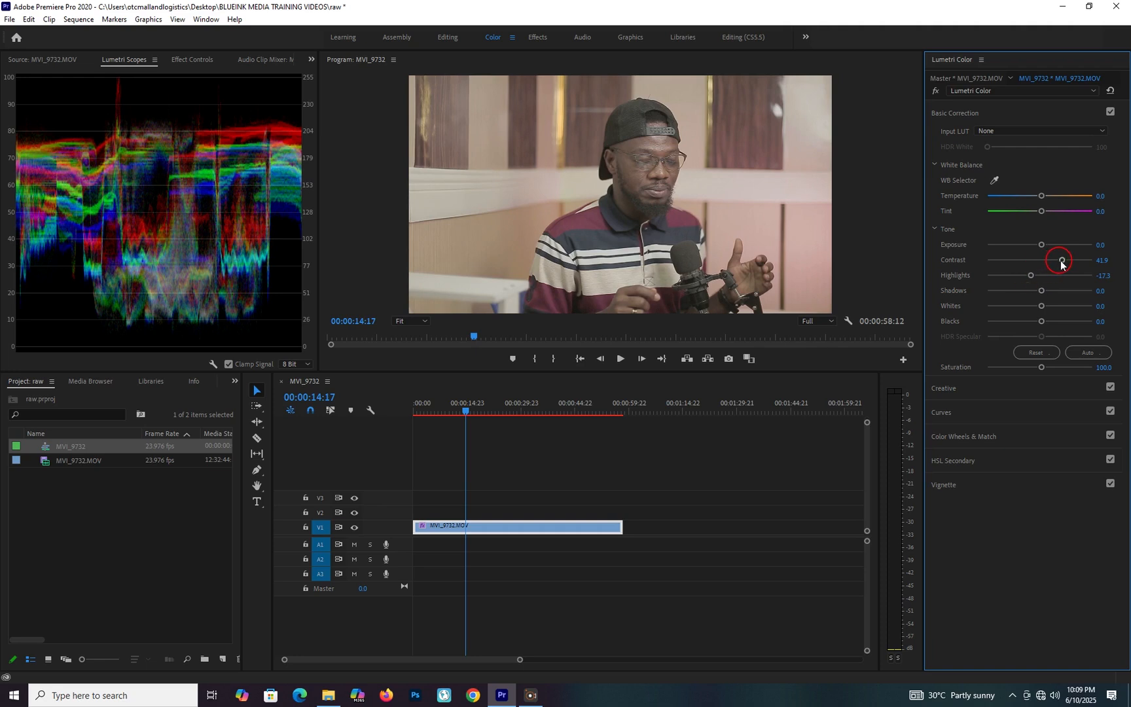
left_click_drag(1061, 262, 1060, 262)
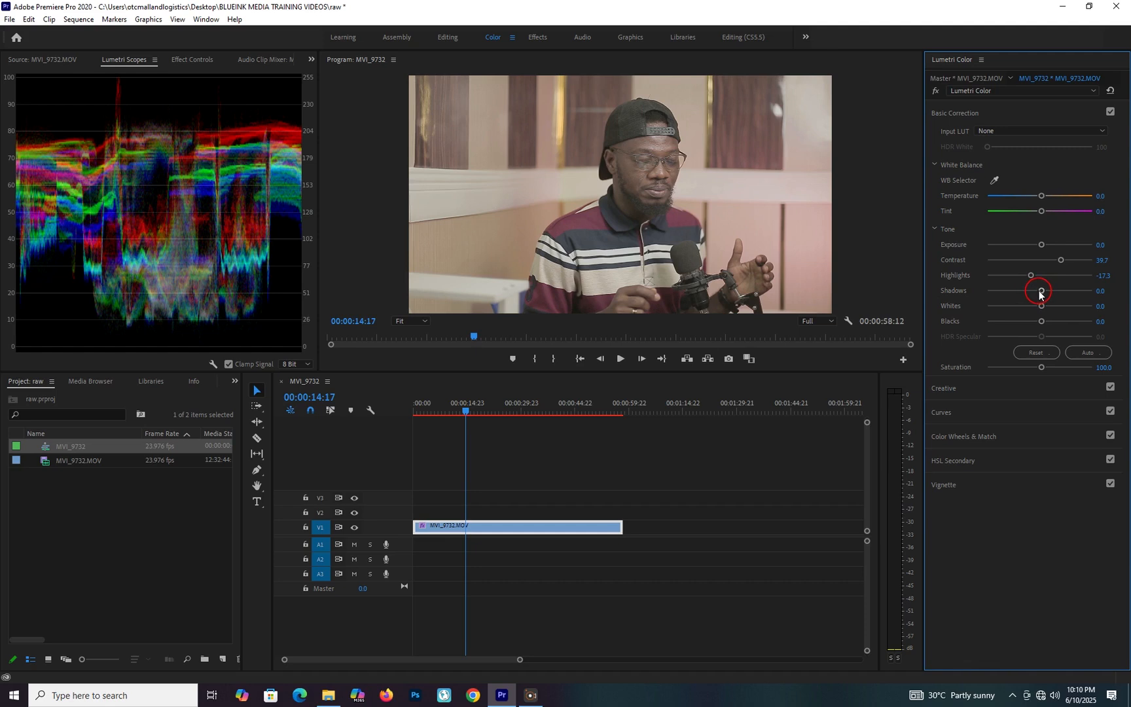
Set the shadows to -16.2 and the whites to 6.1.
left_click_drag(1040, 293, 1035, 292)
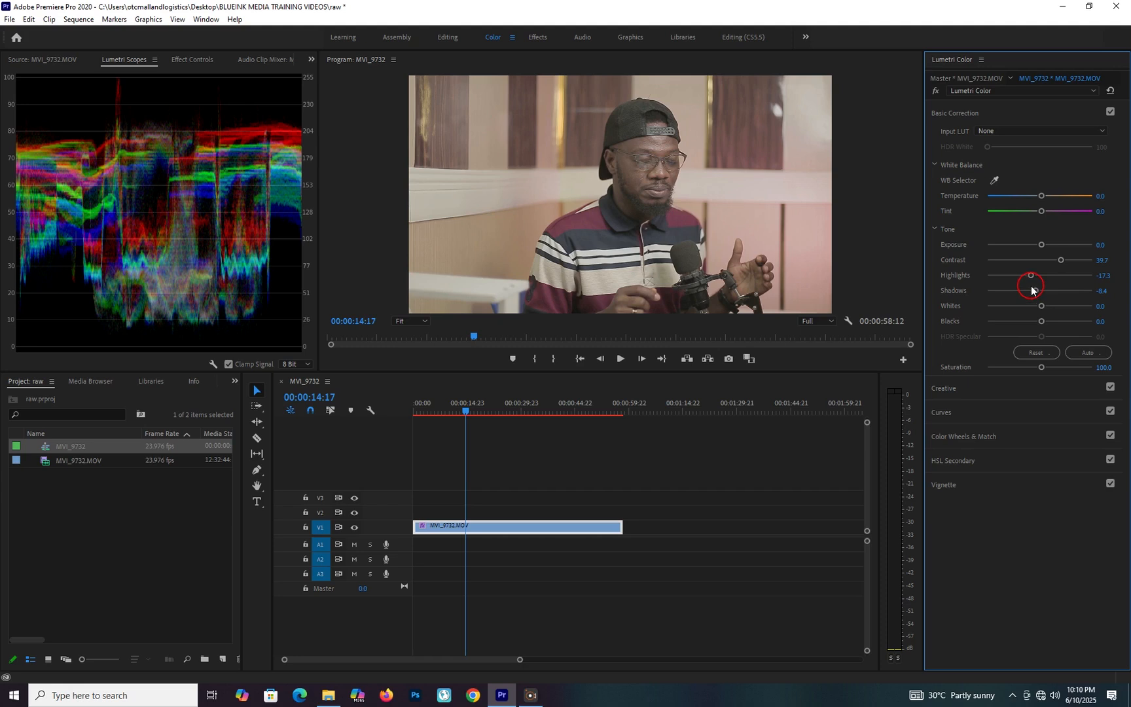
left_click_drag(1032, 288, 1032, 292)
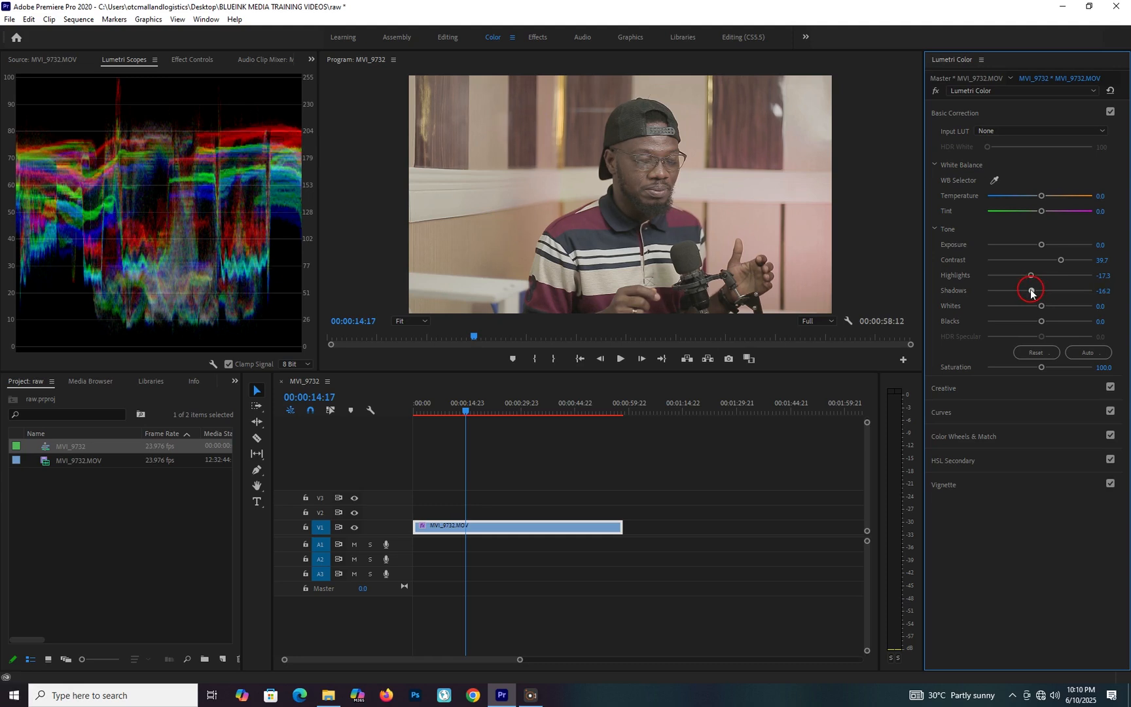
left_click_drag(1043, 306, 1042, 306)
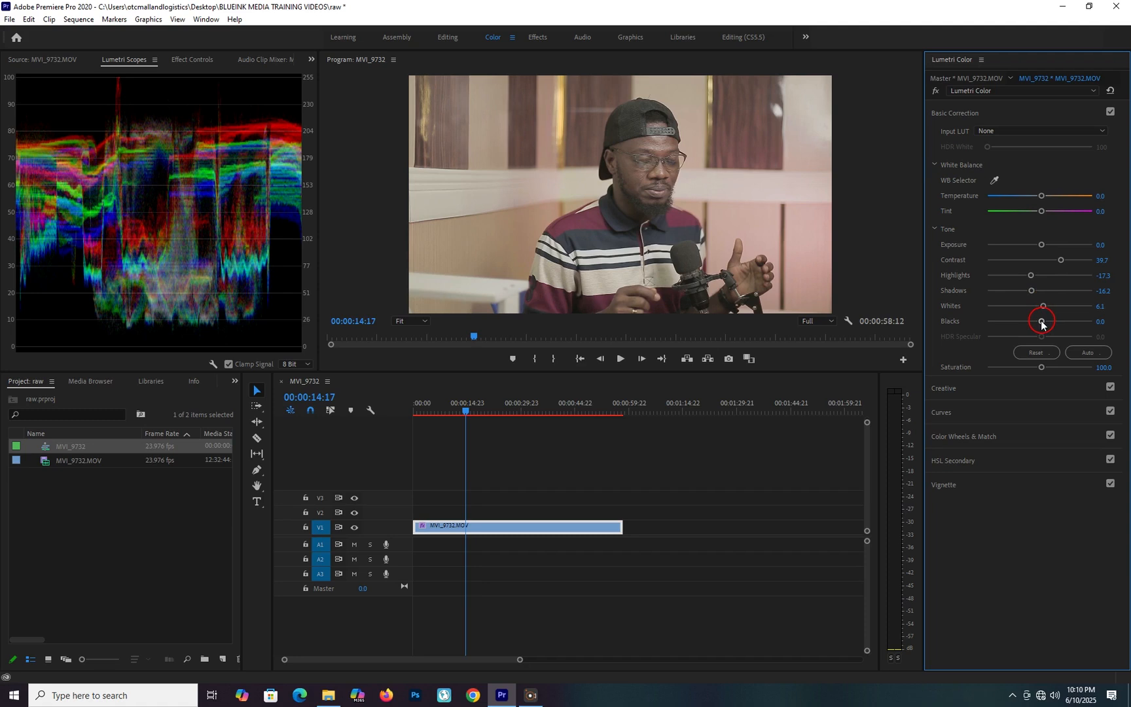
Try the blacks at both extremes and settle on -28.5.
mouse_move(1040, 322)
left_mouse_down()
mouse_move(999, 318)
mouse_move(1059, 324)
mouse_move(1035, 323)
left_mouse_up()
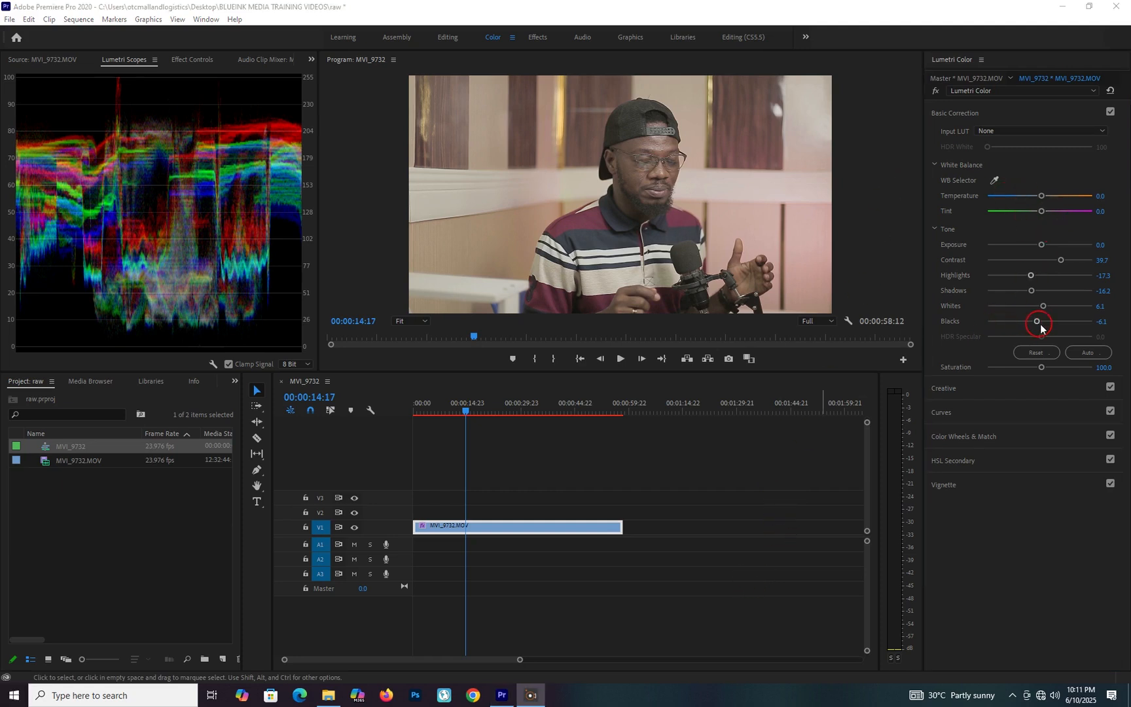
left_click_drag(1035, 321, 954, 327)
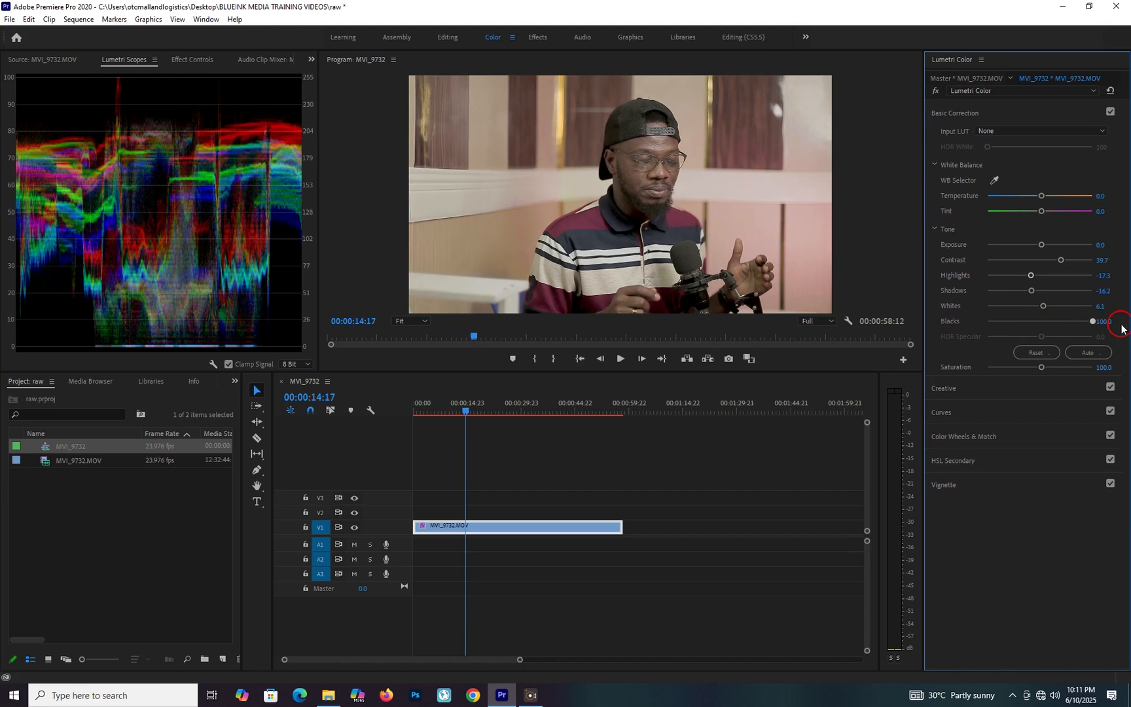
left_click_drag(950, 330, 1025, 325)
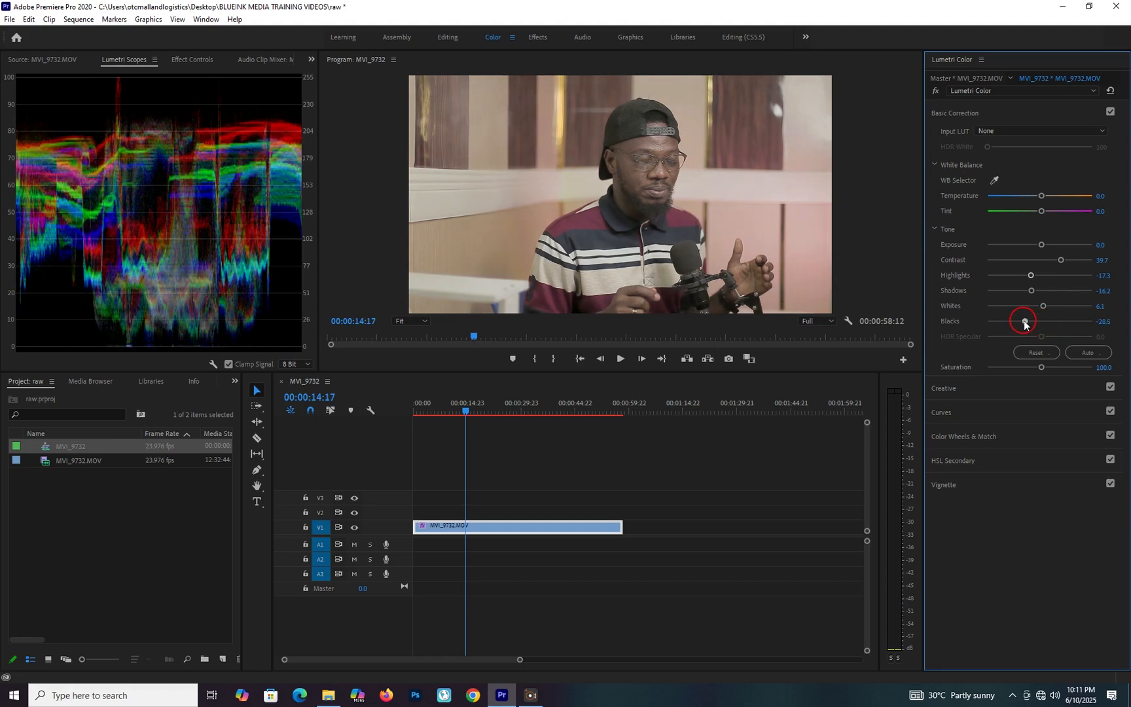
Refine the tone with whites at 14.0, shadows at -38.5 and exposure at -0.1.
left_click_drag(1043, 310, 1046, 310)
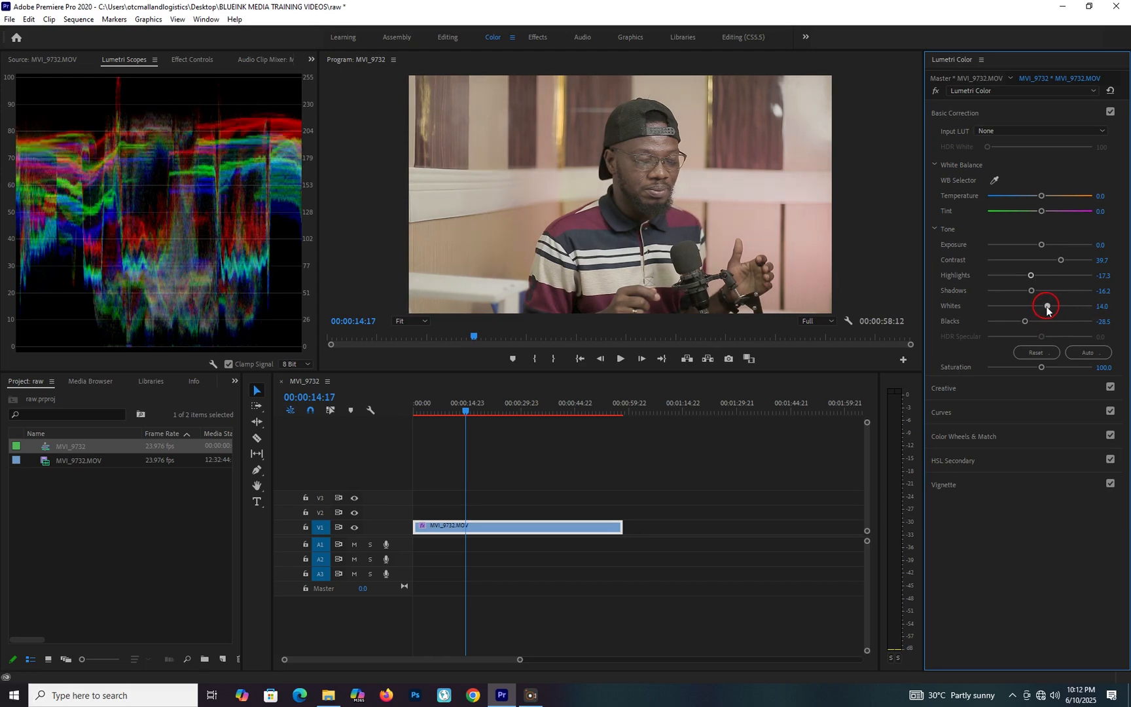
mouse_move(1031, 292)
left_mouse_down()
mouse_move(1006, 295)
mouse_move(1019, 298)
left_mouse_up()
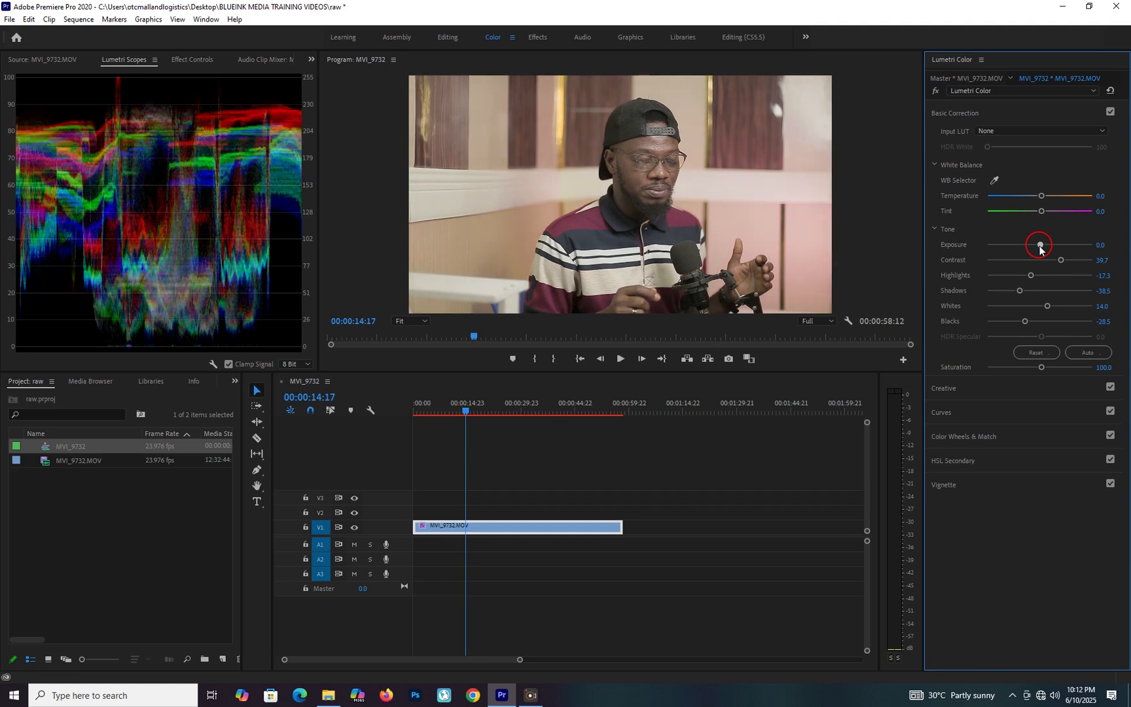
left_click_drag(1040, 246, 1038, 249)
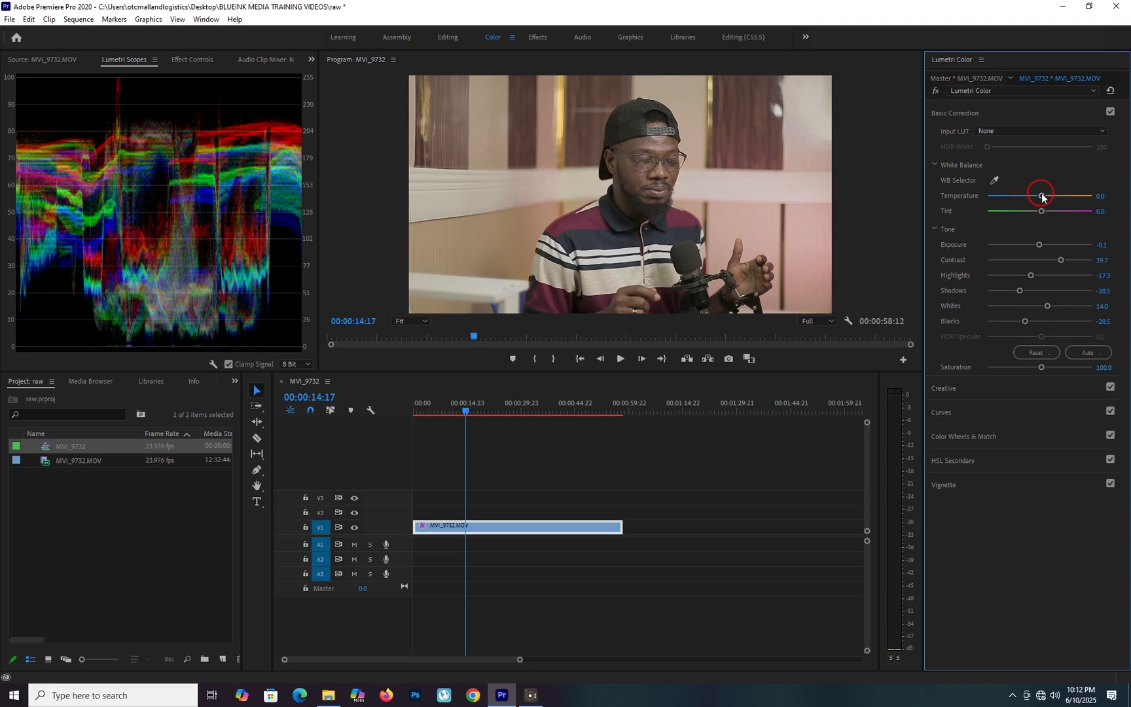
Set the white balance temperature to -22.9 and tint to 8.4, comparing the image with Basic Correction off and on.
left_click_drag(1041, 196, 1028, 200)
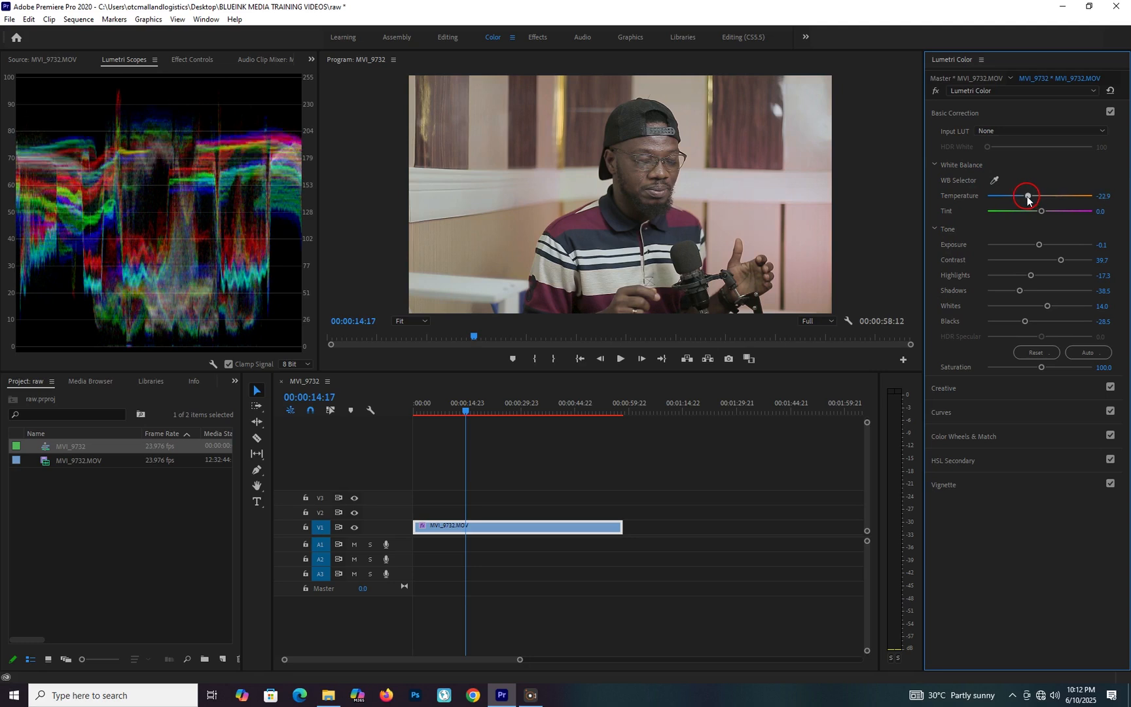
left_click_drag(1041, 210, 1044, 211)
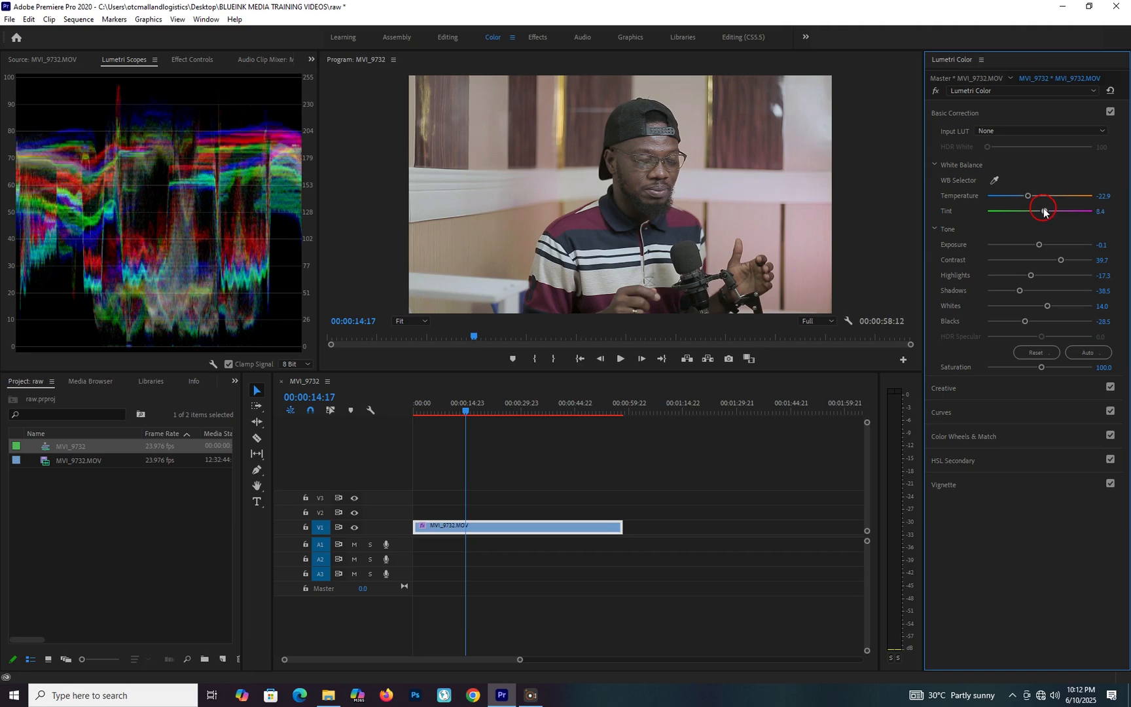
left_click(1110, 112)
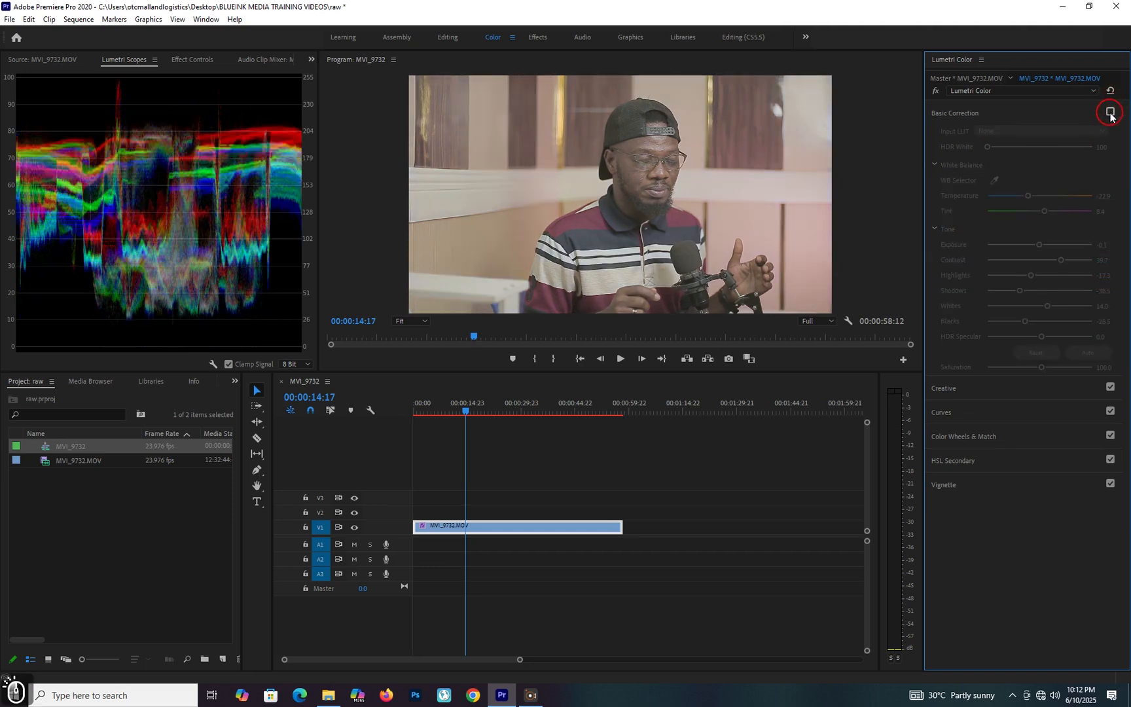
left_click(1110, 113)
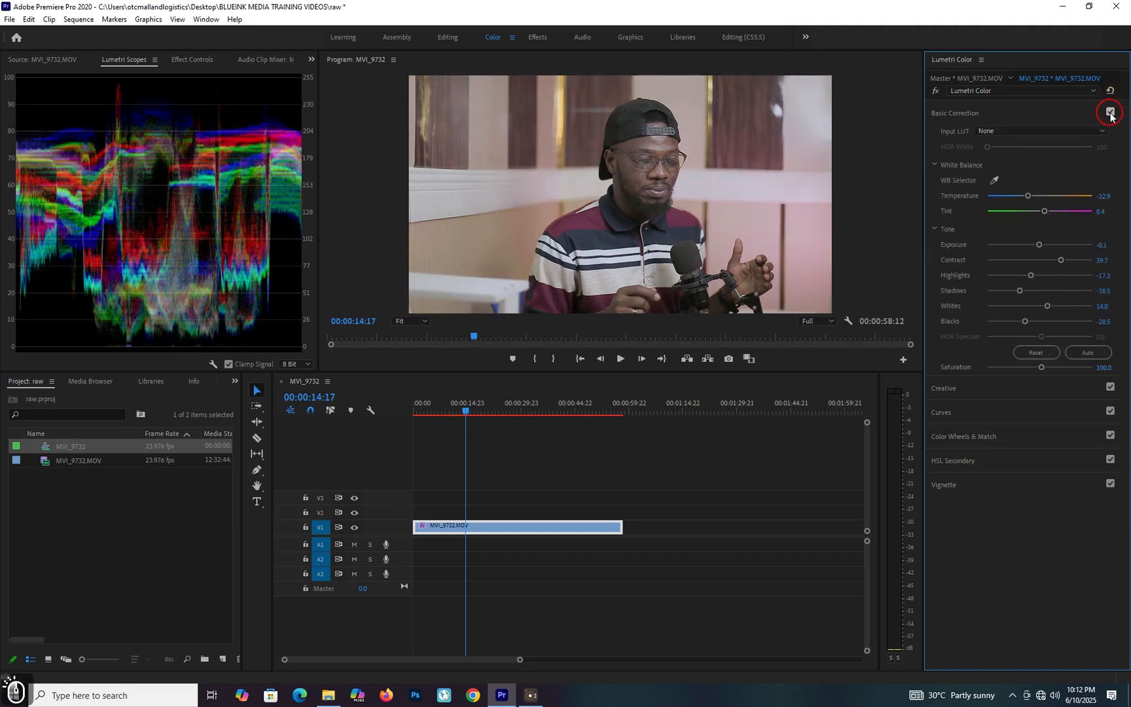
left_click(1110, 112)
left_click(1110, 112)
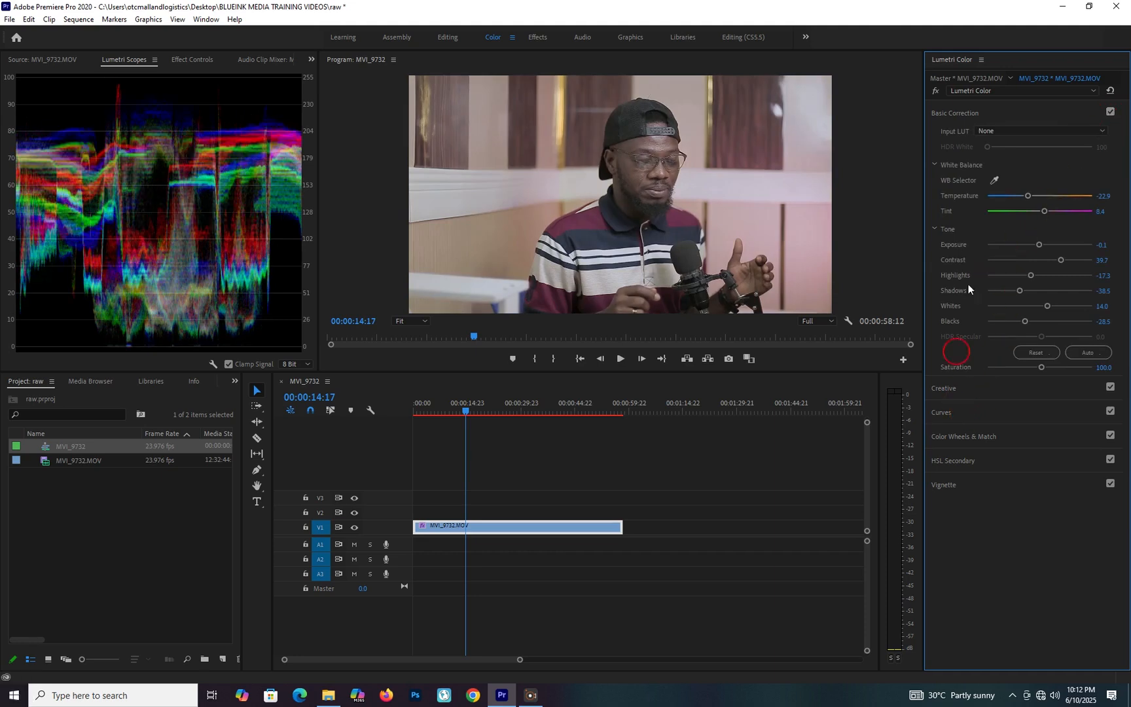
Sample the shirt's colour for the Hue vs Sat curve and slightly raise the saturation of that pinkish-red hue.
left_click(962, 114)
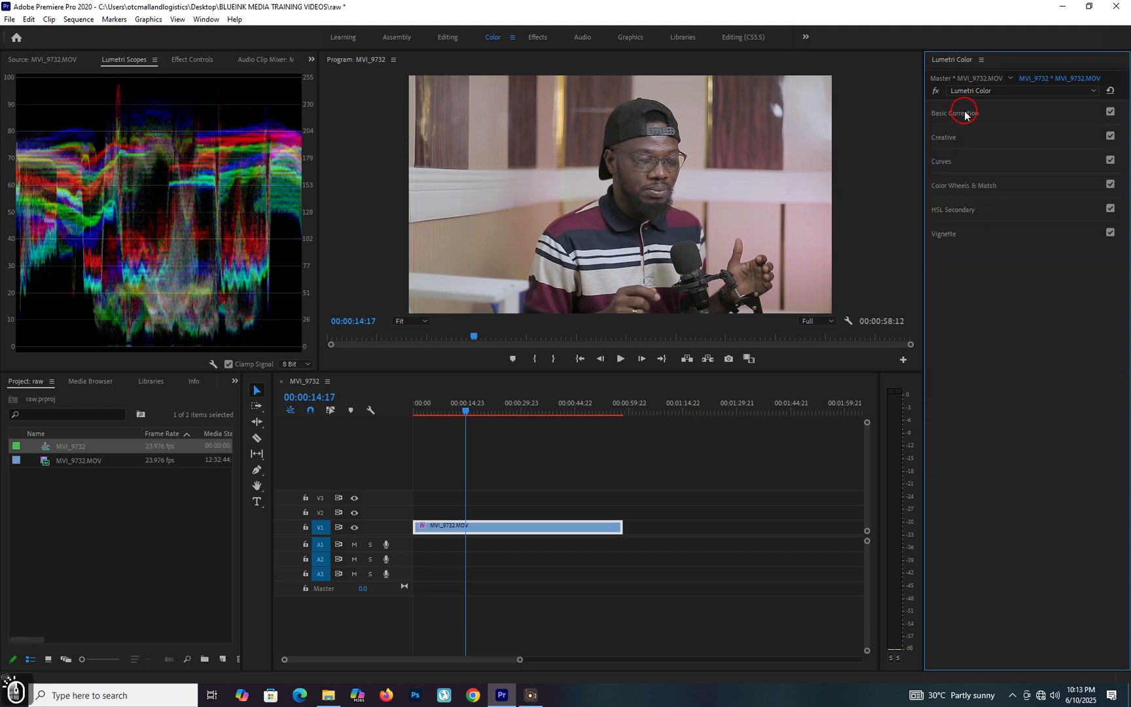
left_click(952, 167)
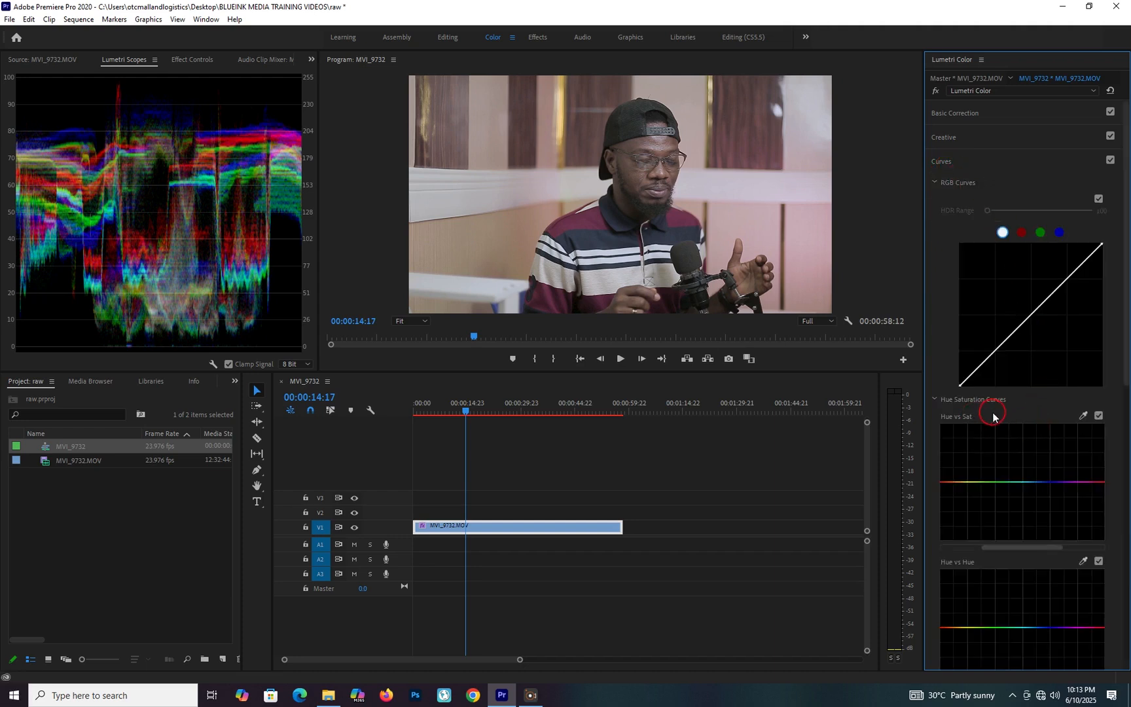
scroll(976, 409, "down", 2)
scroll(973, 401, "down", 4)
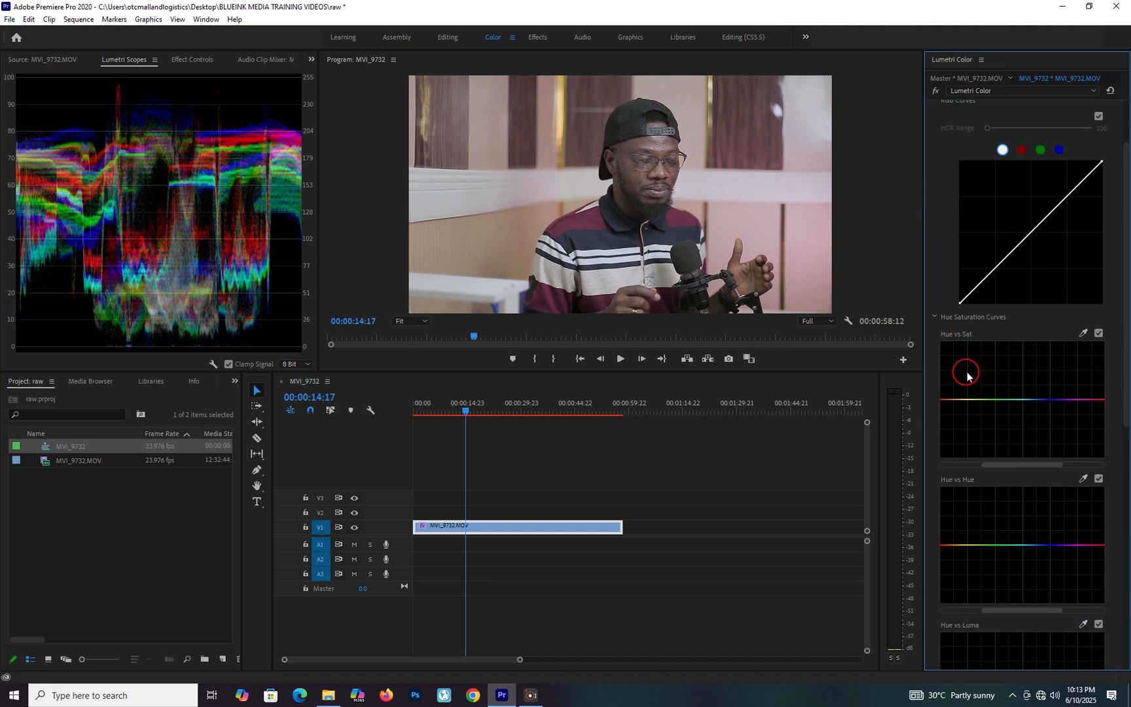
scroll(964, 368, "down", 1)
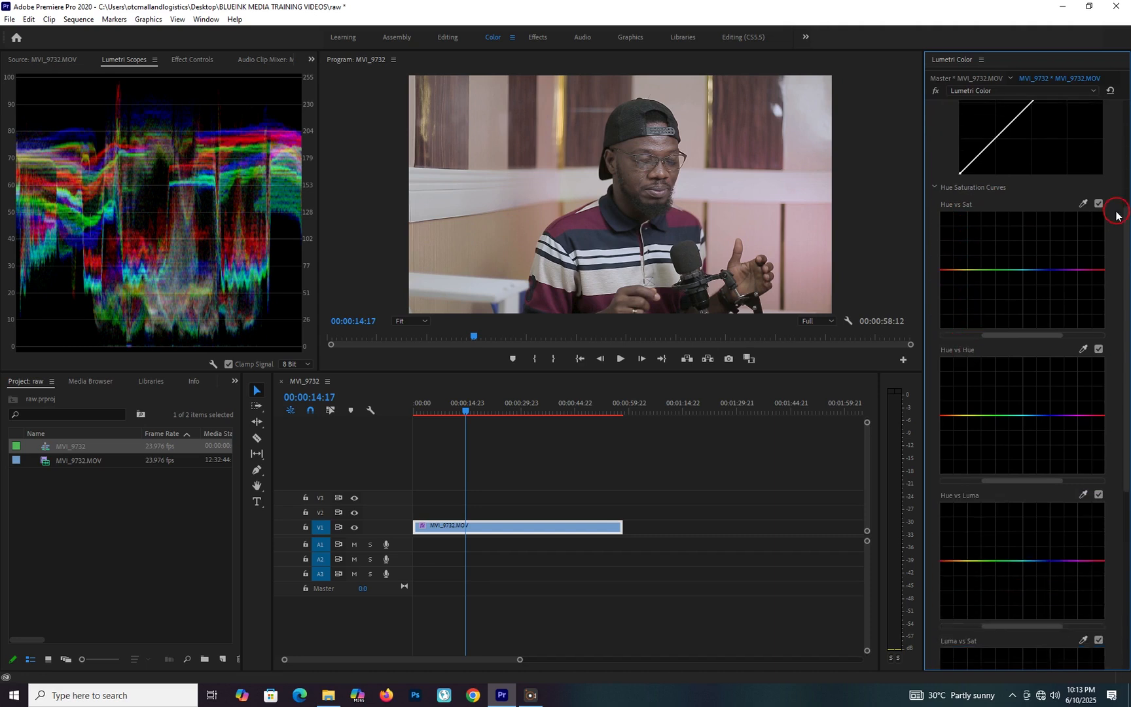
left_click(1083, 204)
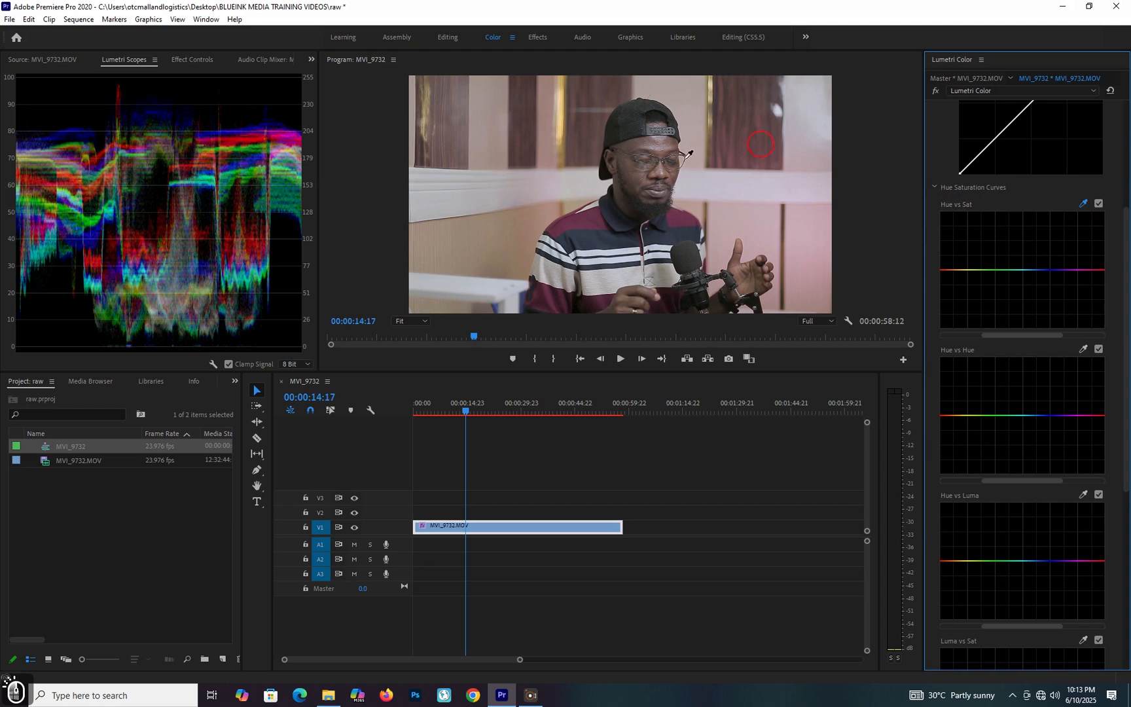
left_click(589, 218)
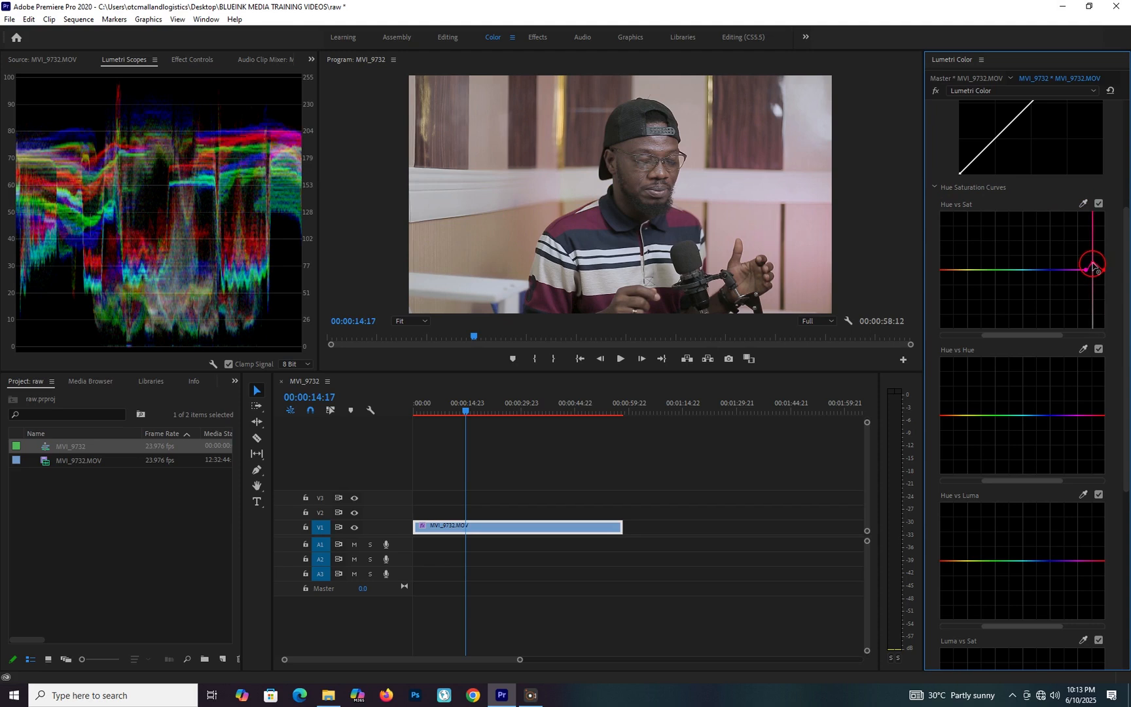
left_click_drag(1093, 265, 1093, 261)
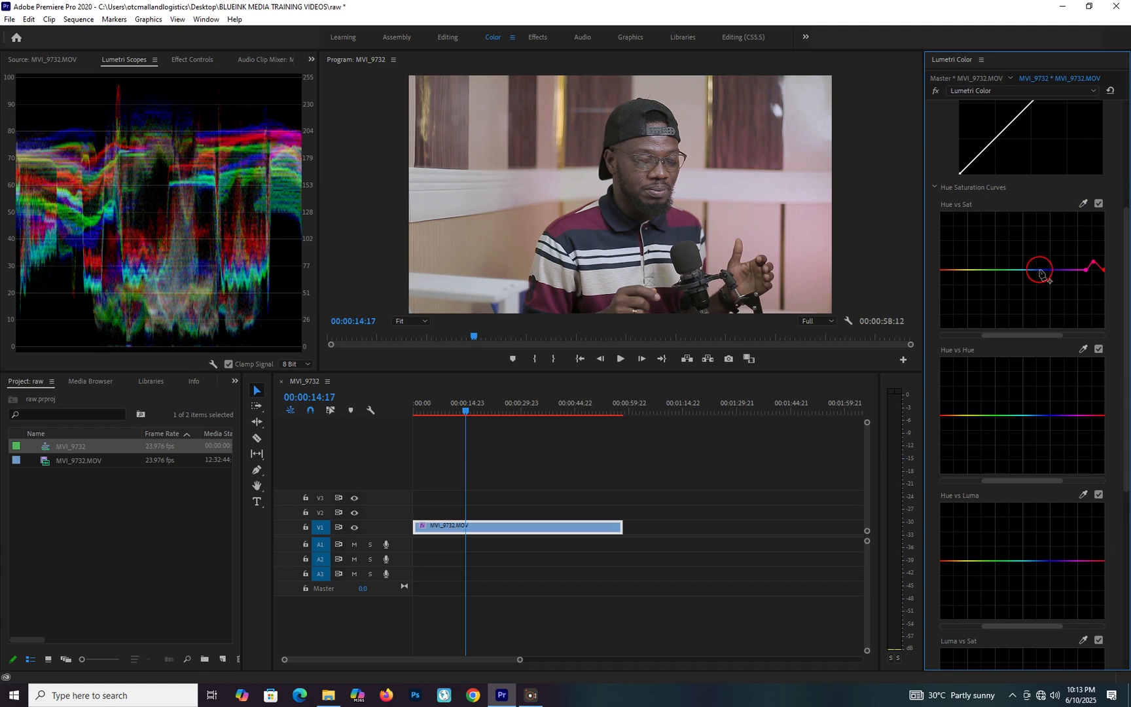
Raise the saturation of the blues on the Hue vs Sat curve with a narrow peak between anchor points.
left_click(1041, 271)
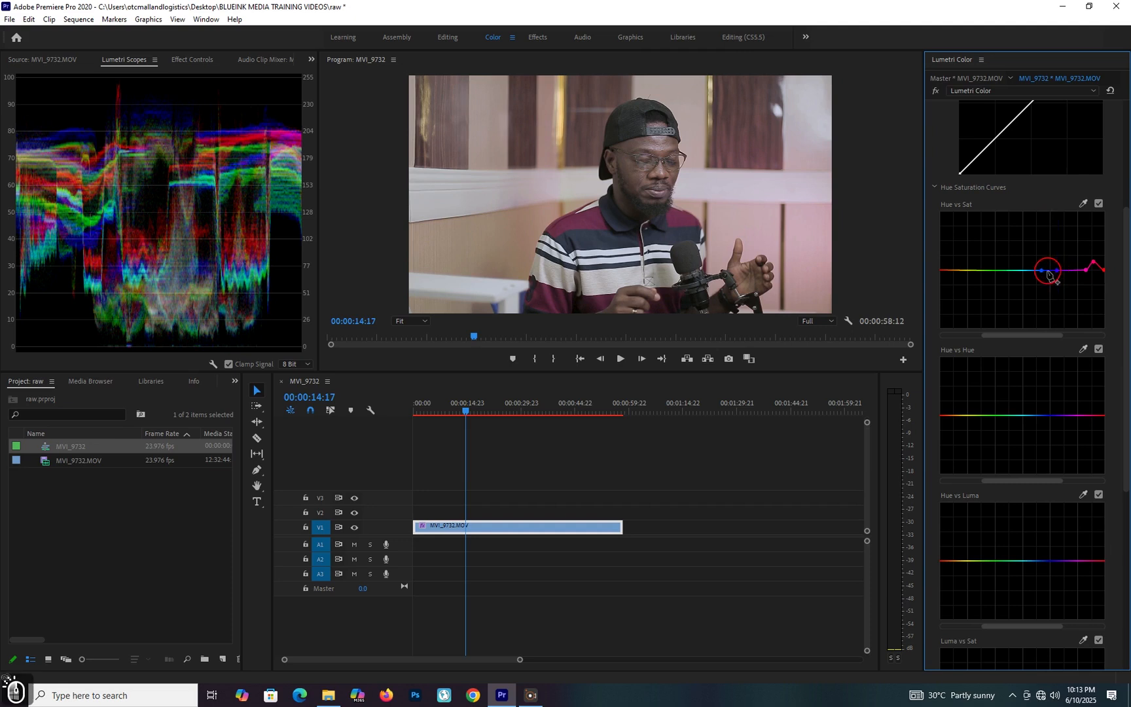
left_click_drag(1050, 271, 1049, 258)
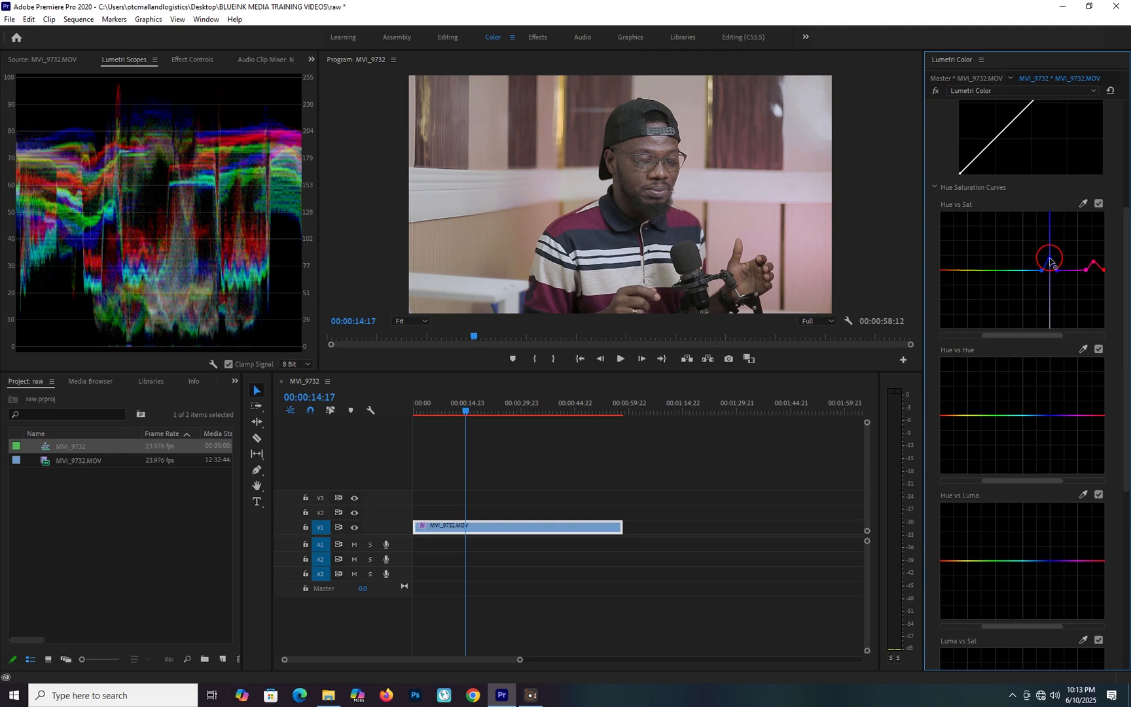
left_click_drag(1050, 260, 1050, 259)
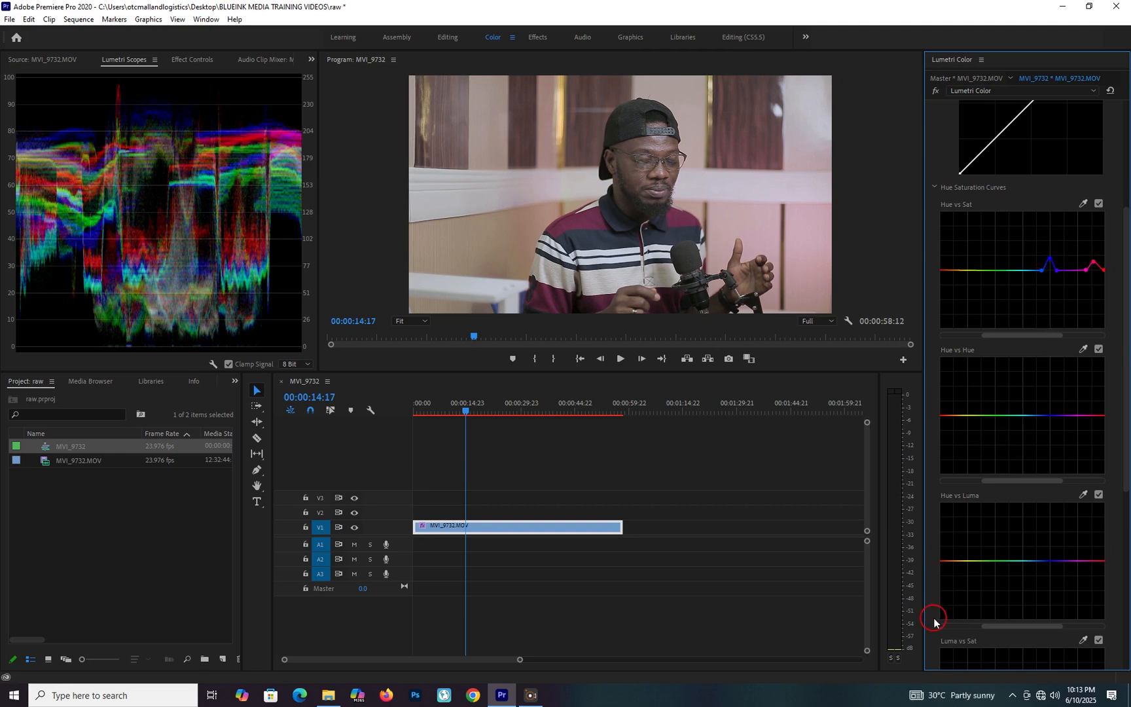
Raise the greens and, more slightly, the yellows on the Hue vs Sat curve, anchoring the curve around each peak.
left_click(979, 270)
left_click(1005, 271)
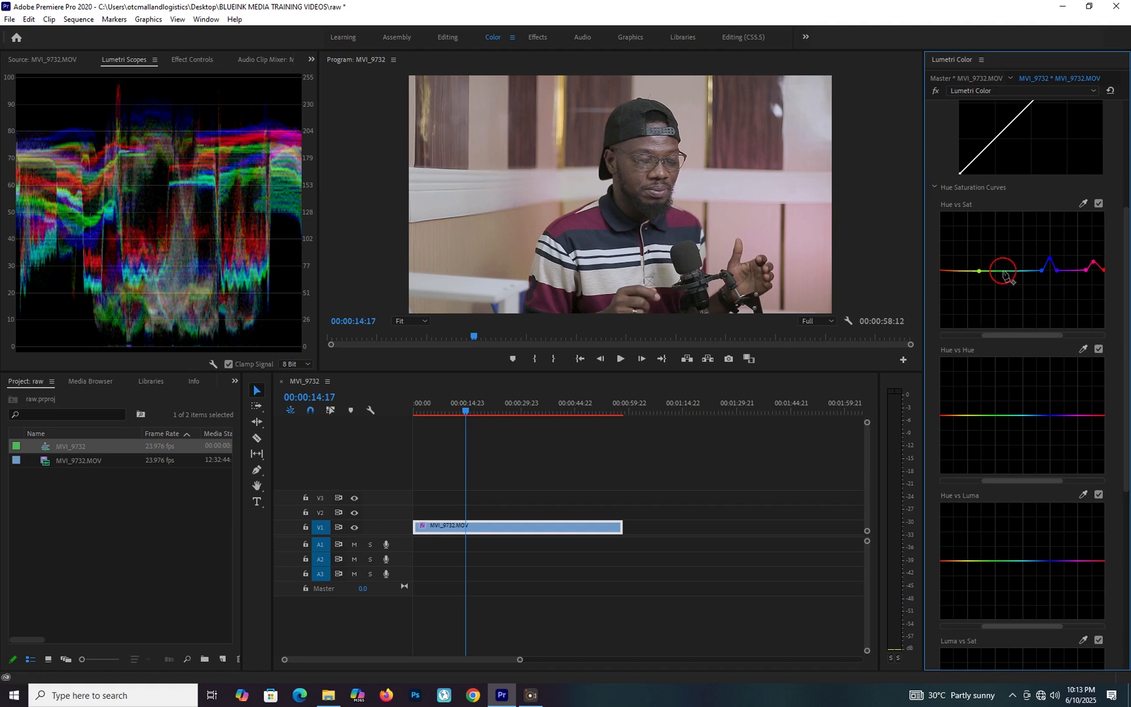
left_click(995, 269)
left_click_drag(995, 270, 994, 260)
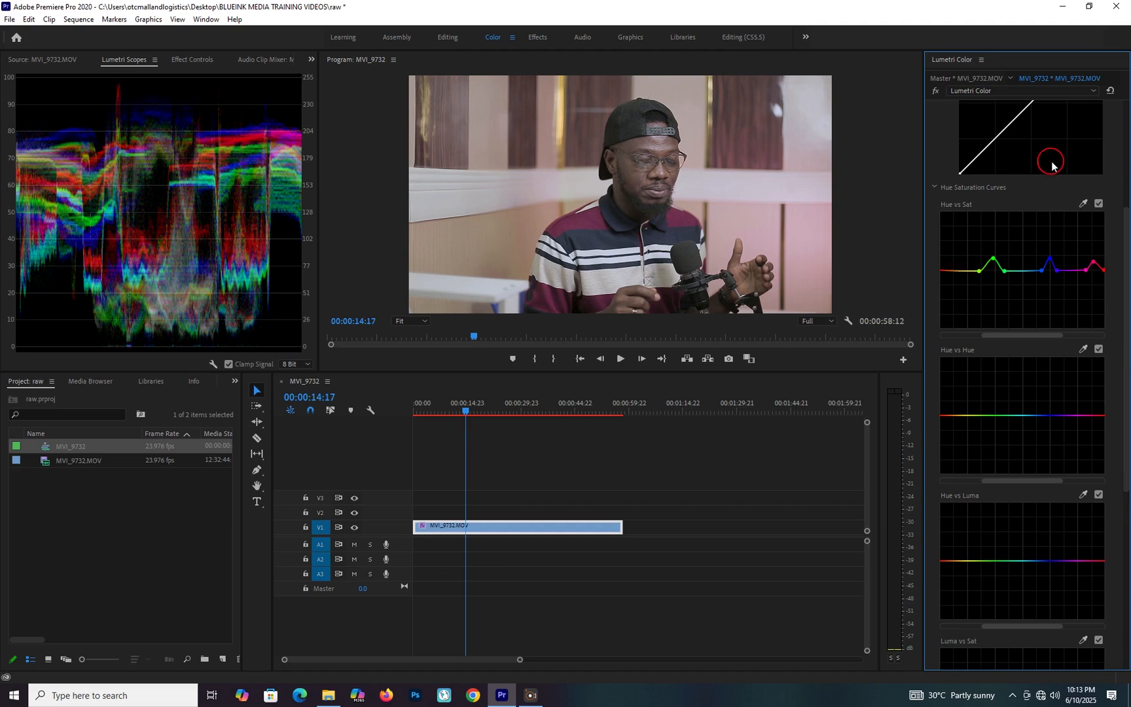
left_click(954, 271)
left_click_drag(961, 270, 961, 264)
left_click(953, 270)
Compare the image with the Hue vs Sat adjustment off and on.
left_click(1098, 205)
left_click(1098, 204)
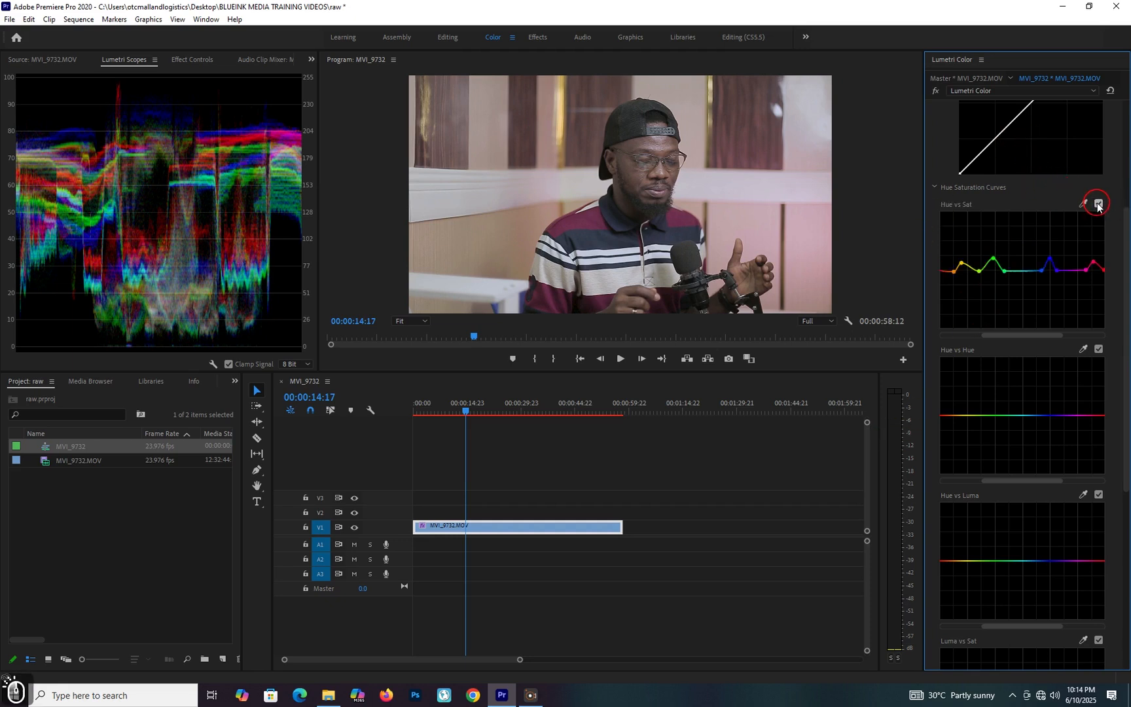
left_click(1098, 205)
left_click(1098, 204)
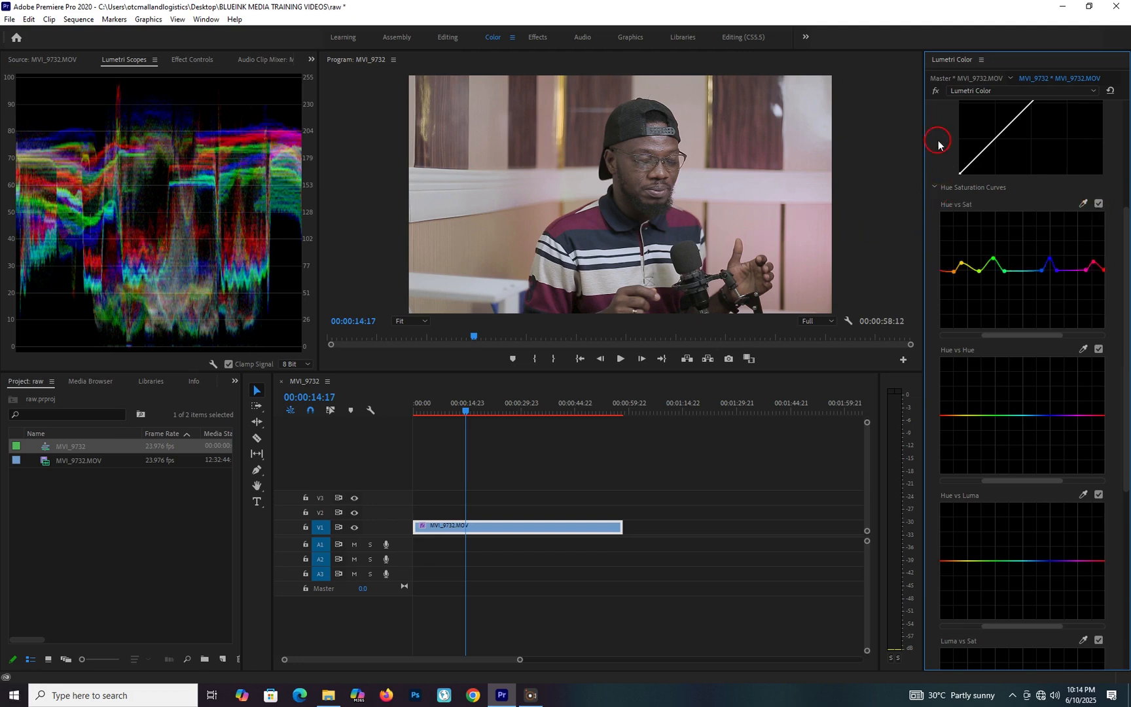
scroll(937, 144, "up", 6)
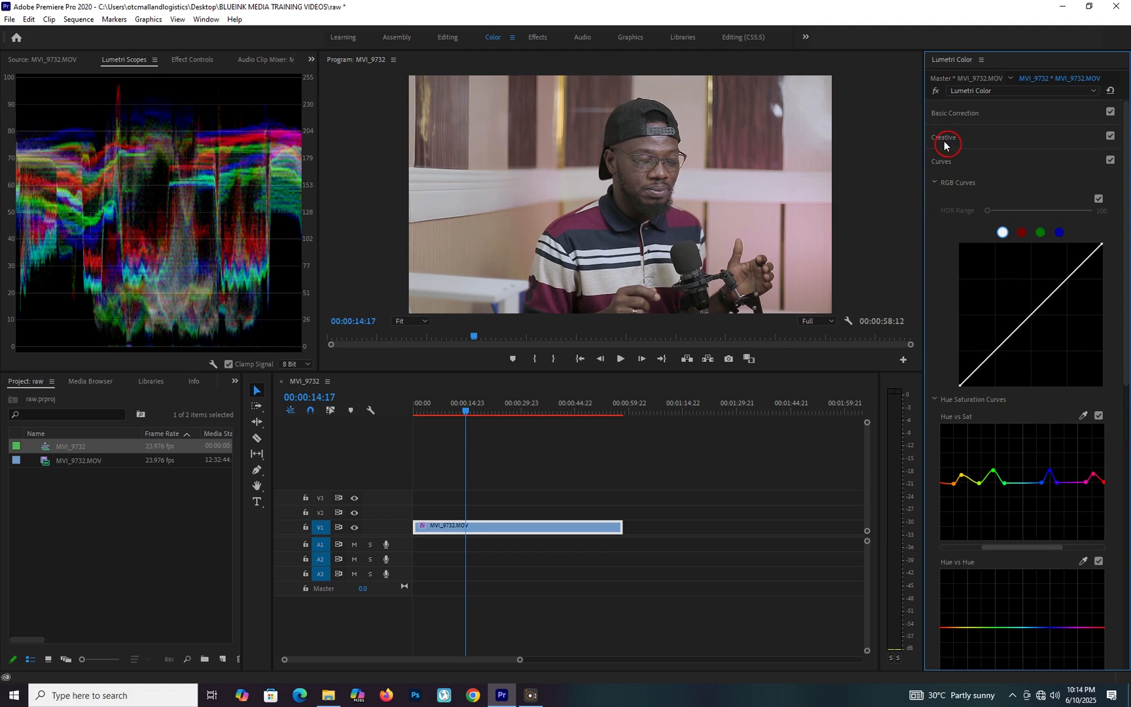
Compare the clip with its Basic Correction switched off and on.
left_click(1115, 114)
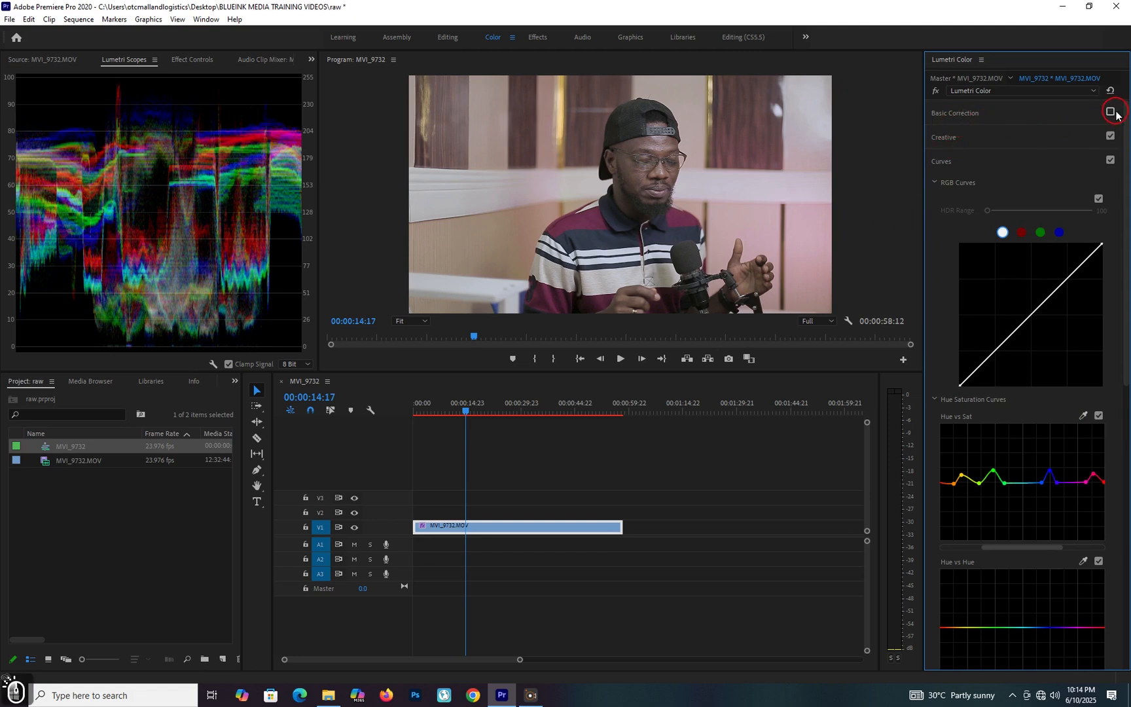
left_click(1116, 114)
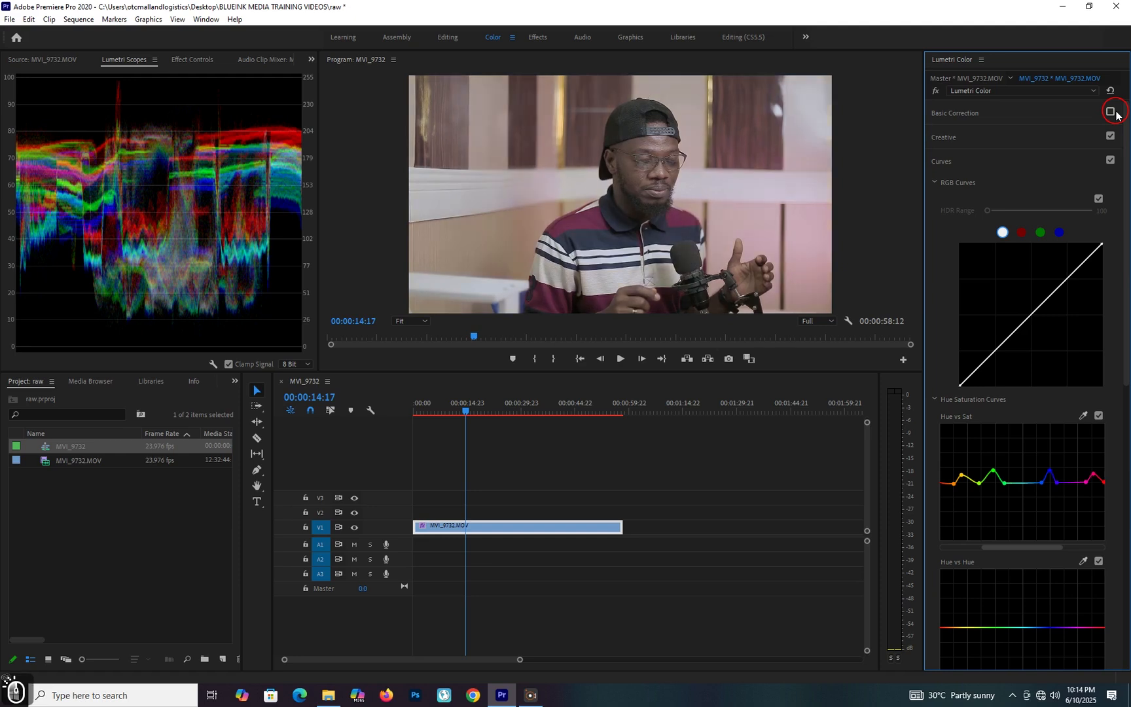
left_click(1116, 114)
left_click(1115, 114)
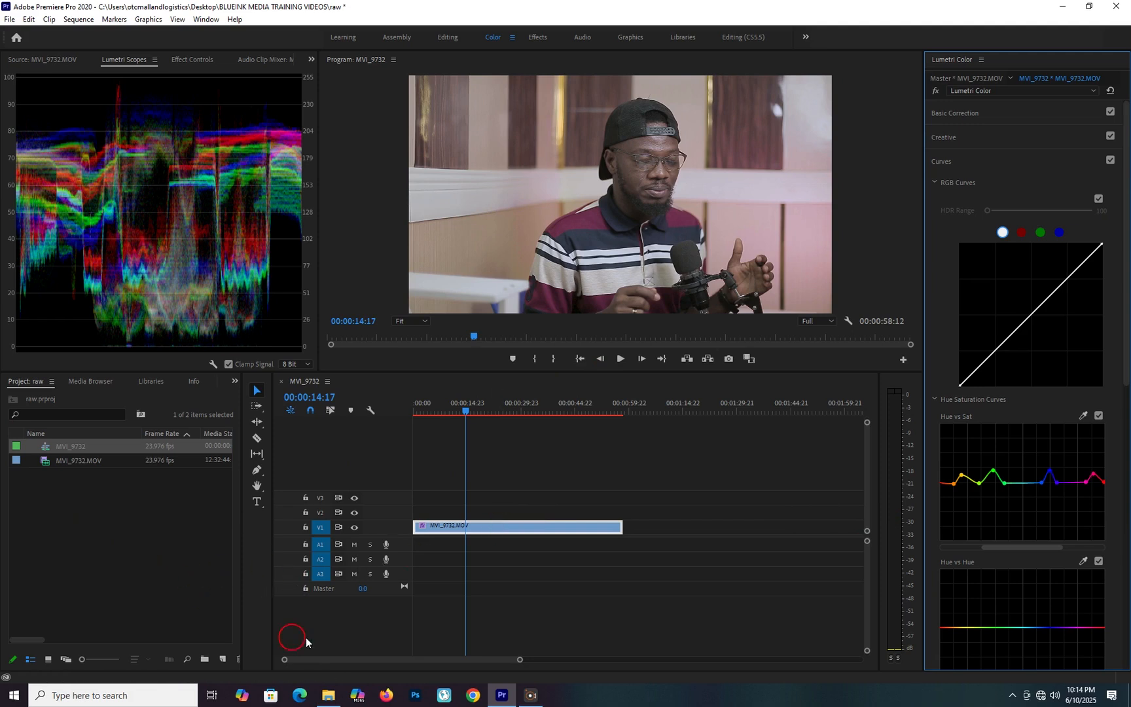
Create an adjustment layer and place it on V2 above MVI_9732.MOV, spanning the clip's full length.
left_click(222, 659)
left_click(262, 553)
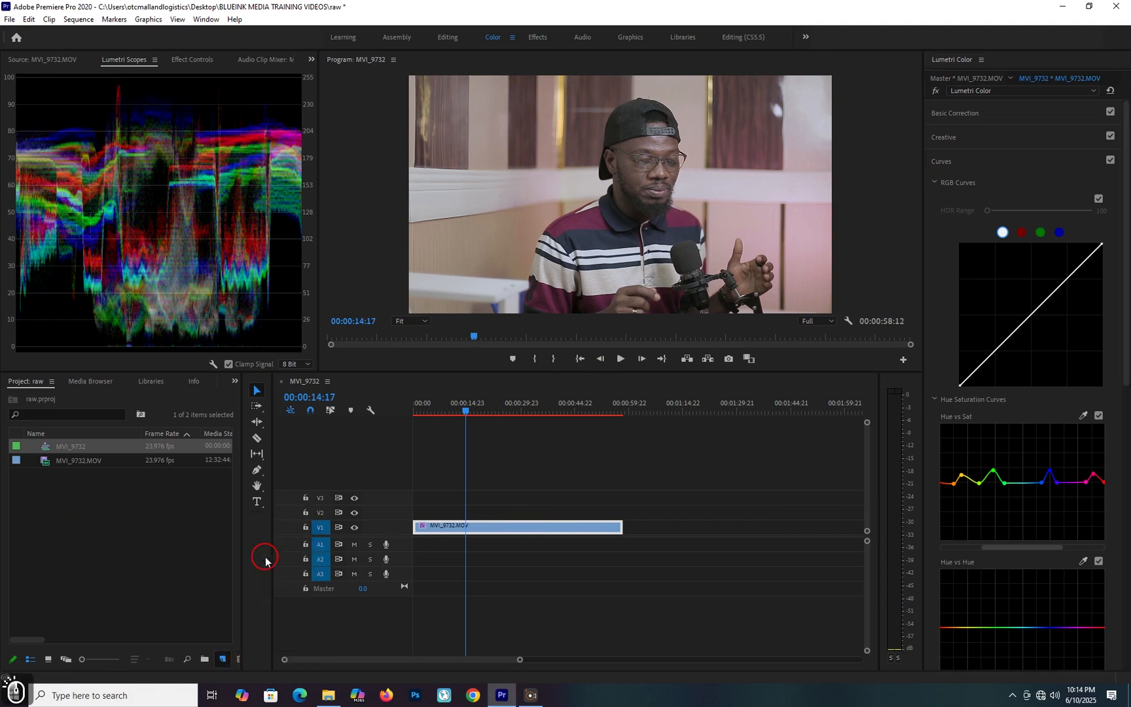
left_click(584, 389)
left_click_drag(39, 445, 622, 510)
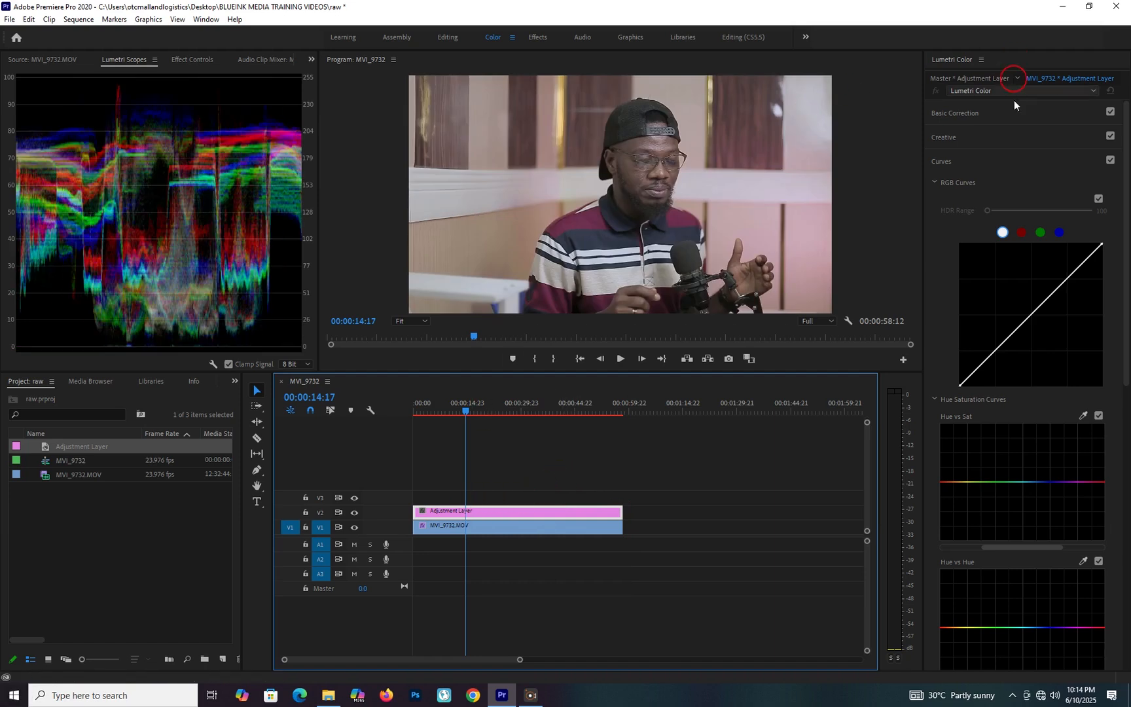
Apply the Rec.709 creative look to the adjustment layer.
left_click(949, 139)
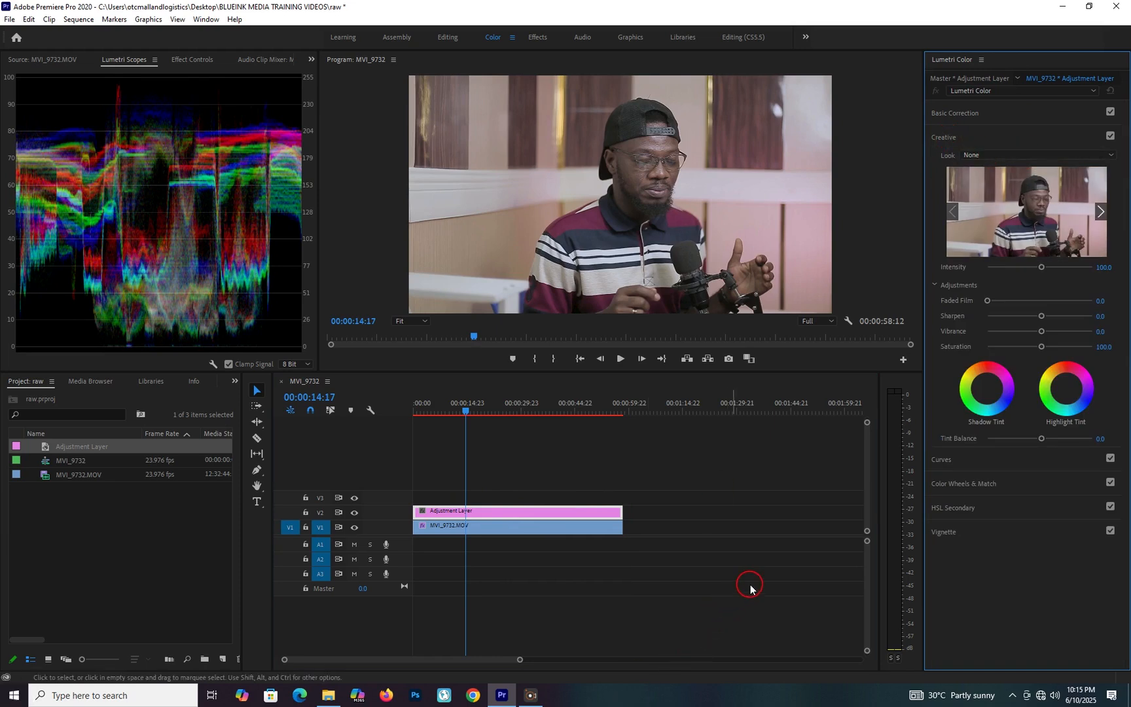
left_click(985, 156)
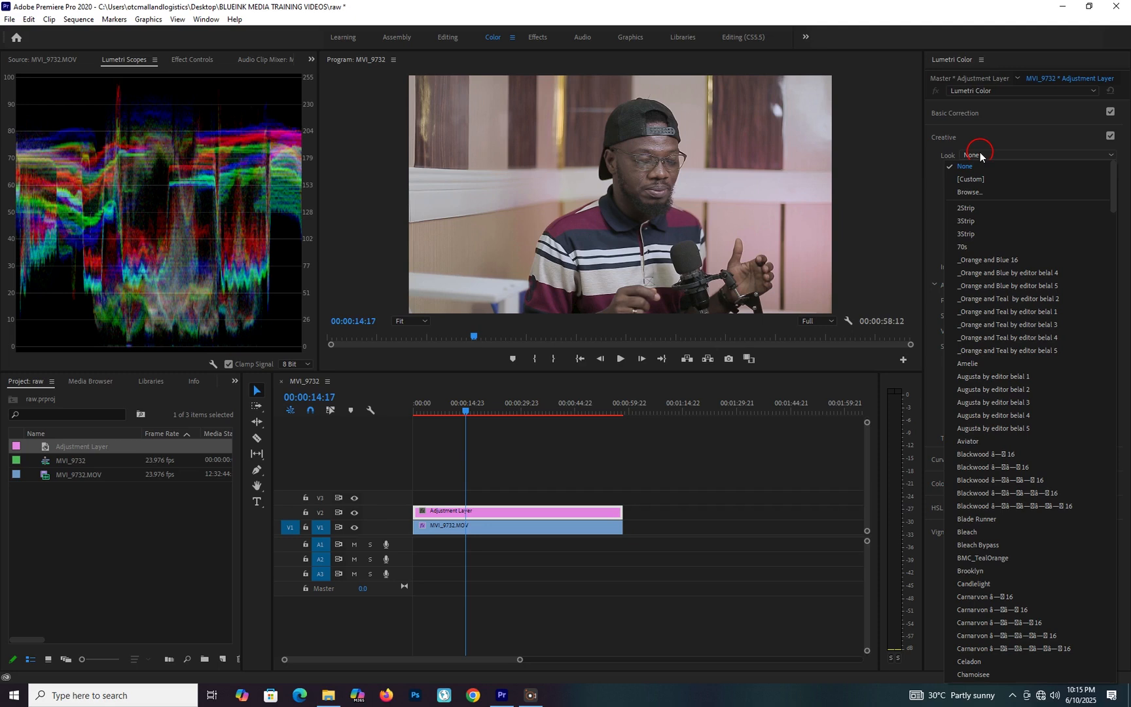
key("r")
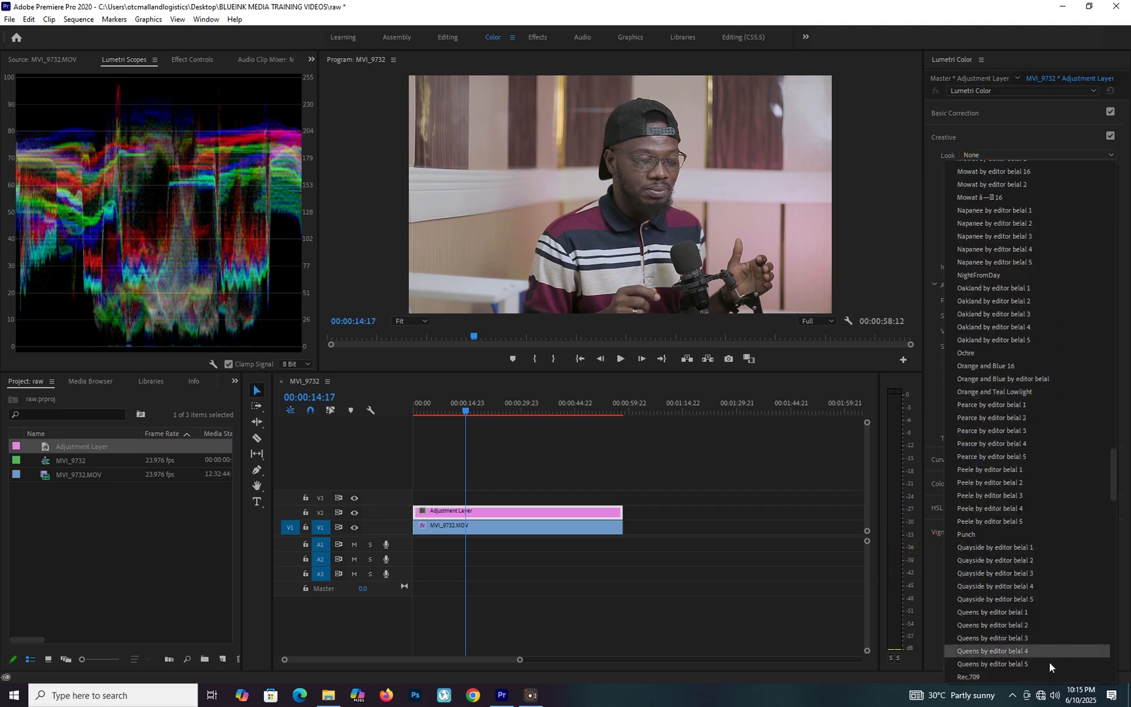
left_click(985, 676)
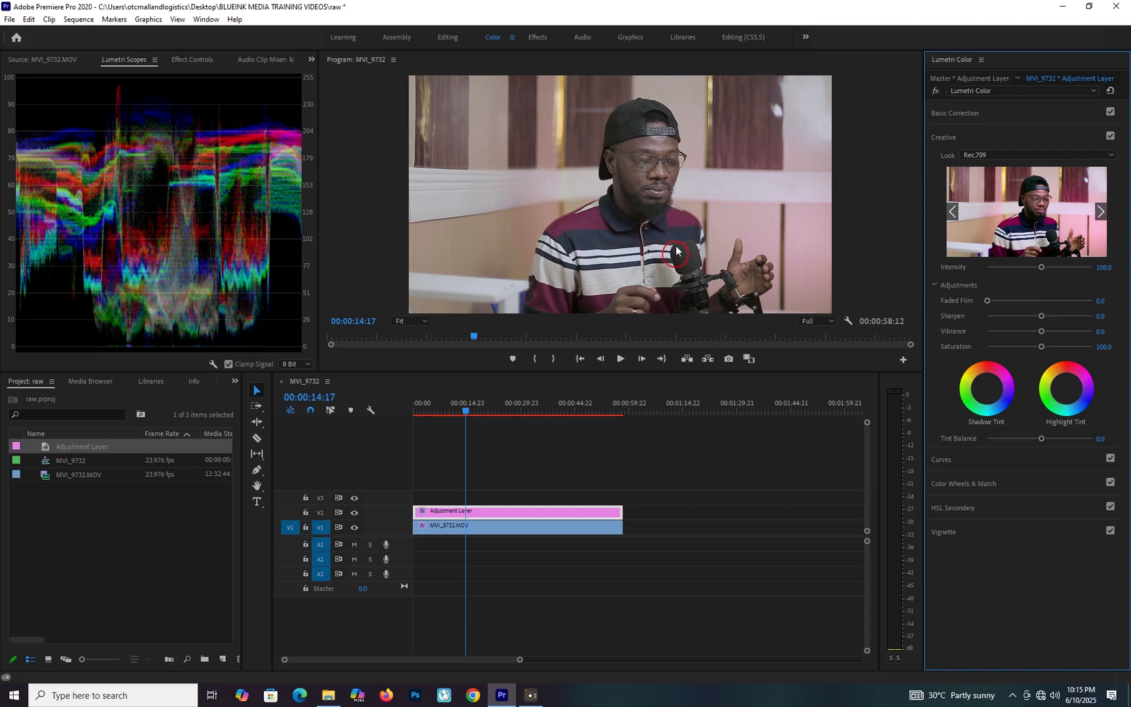
left_click(464, 412)
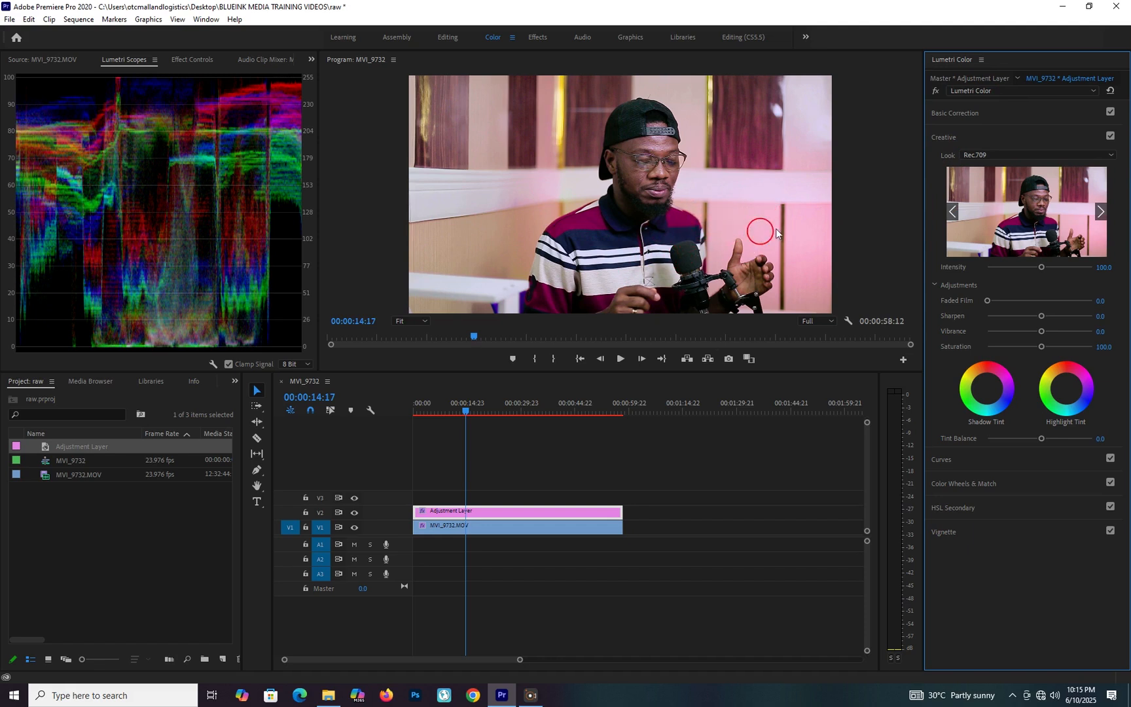
In the MVI_9732.MOV clip's Basic Correction, try different Tint values, settling on 8.4, and raise Whites to 30.7.
left_click(962, 113)
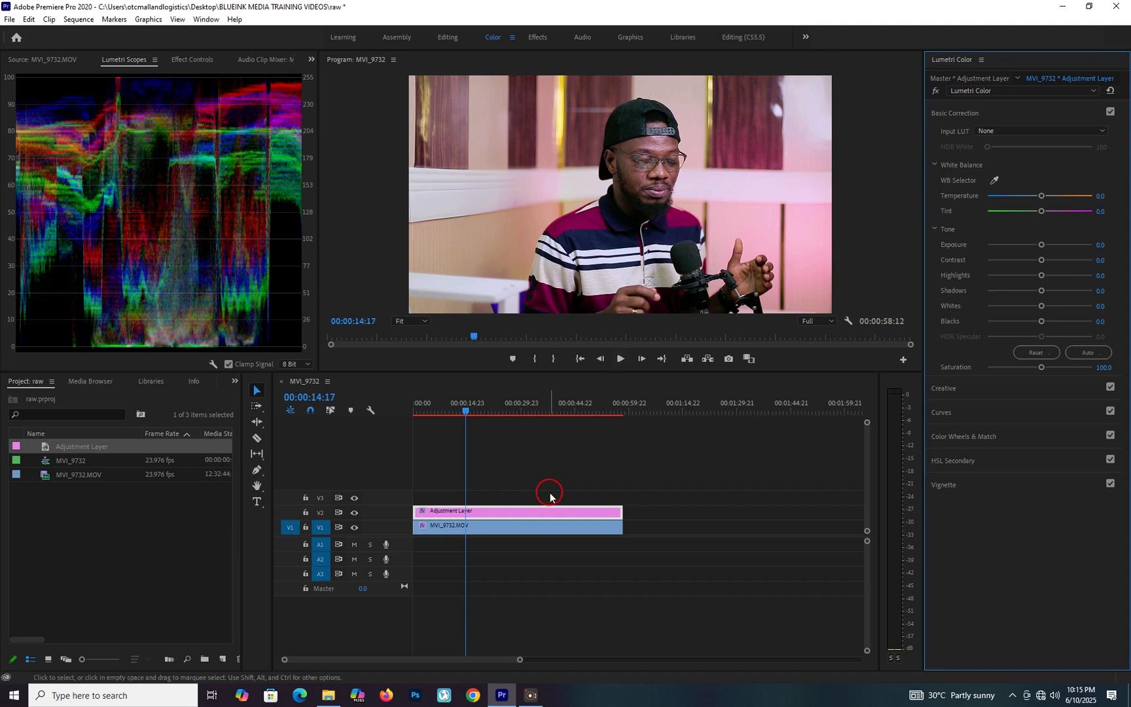
left_click(519, 533)
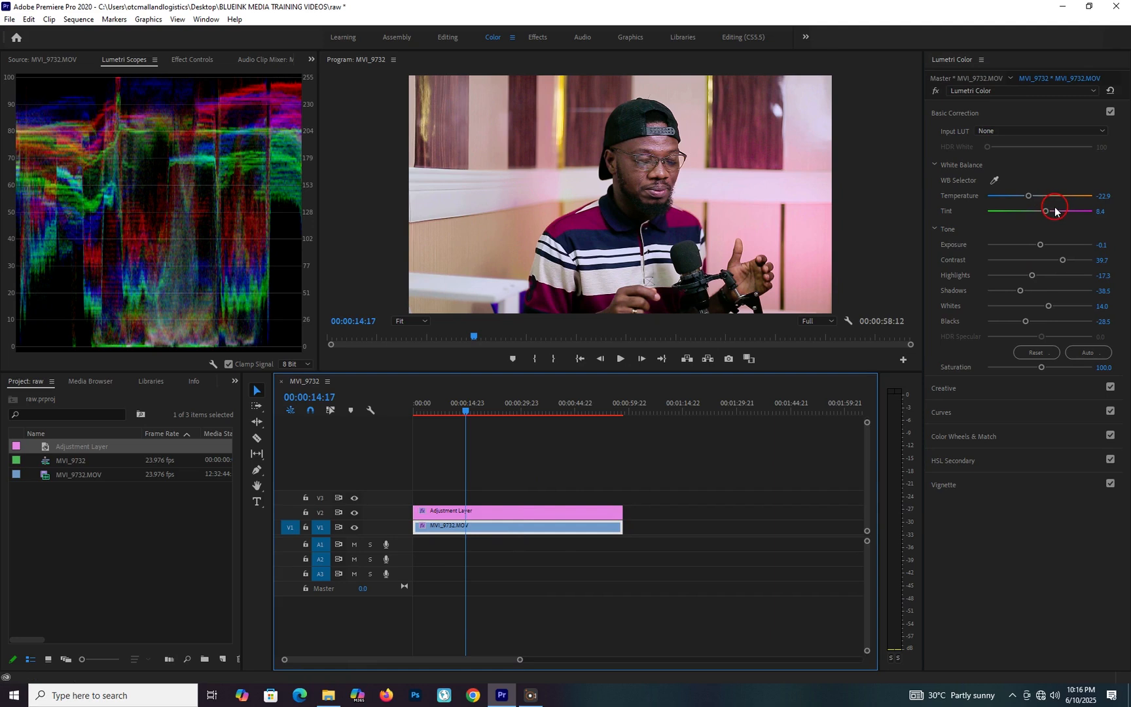
left_click_drag(1044, 211, 1045, 211)
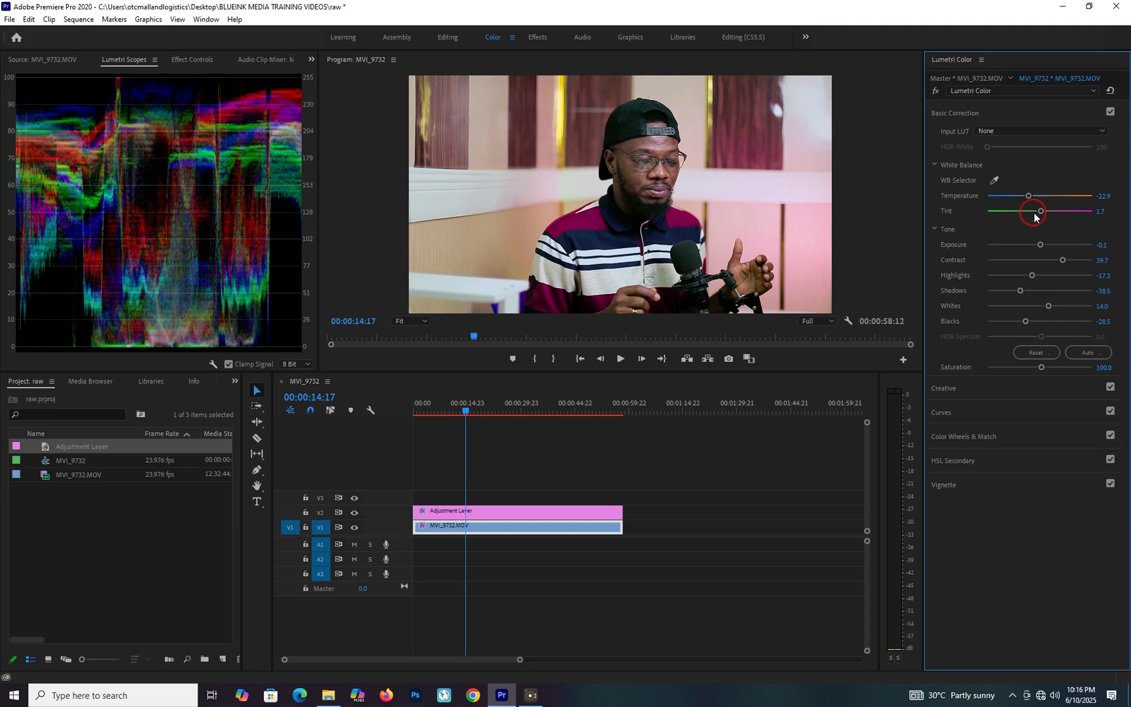
left_click_drag(1041, 211, 1043, 212)
left_click_drag(1043, 212, 1041, 212)
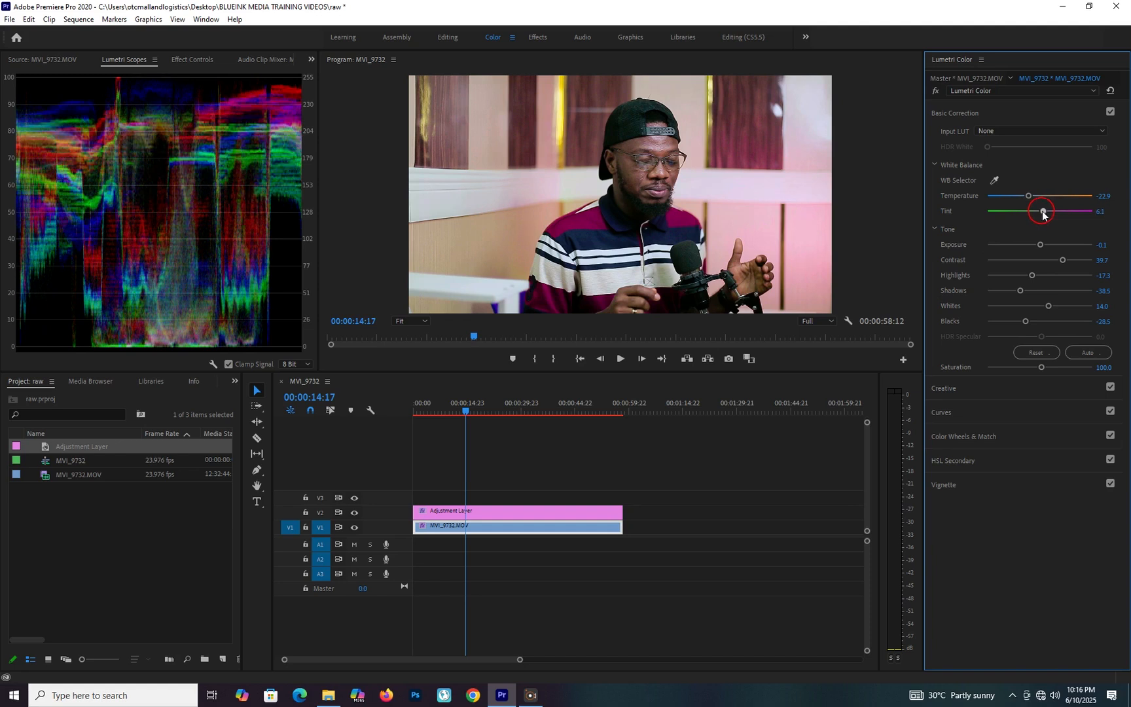
left_click_drag(1043, 213, 1044, 214)
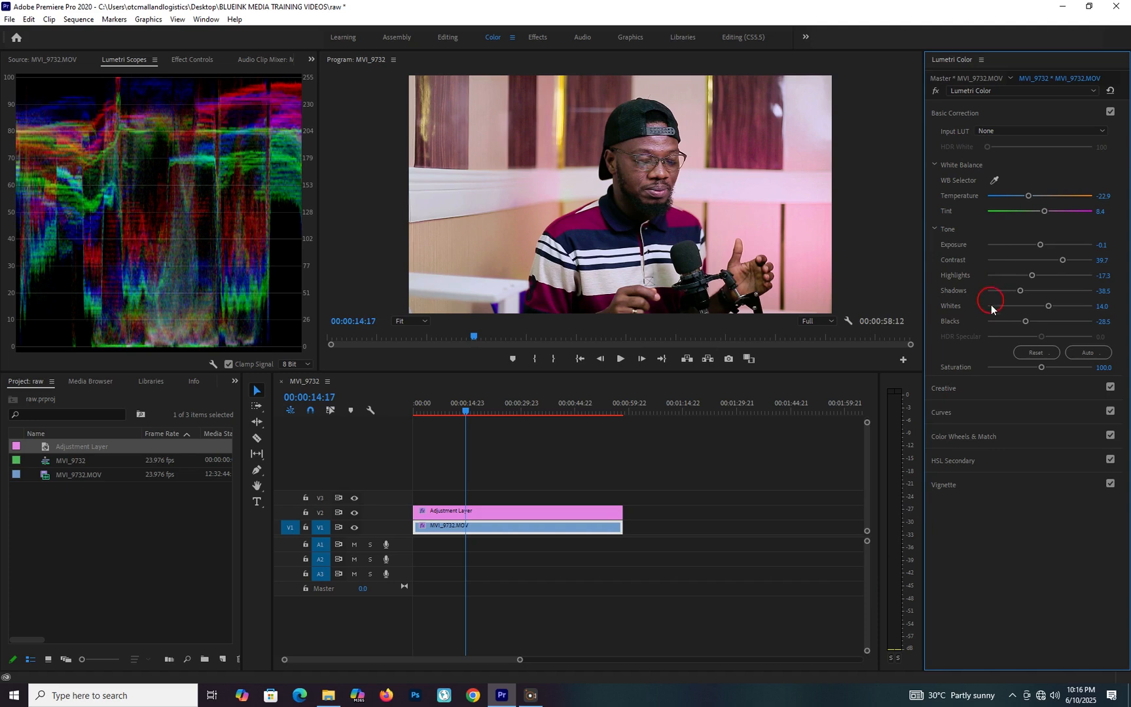
left_click_drag(1049, 308, 1051, 308)
left_click_drag(1050, 308, 1054, 310)
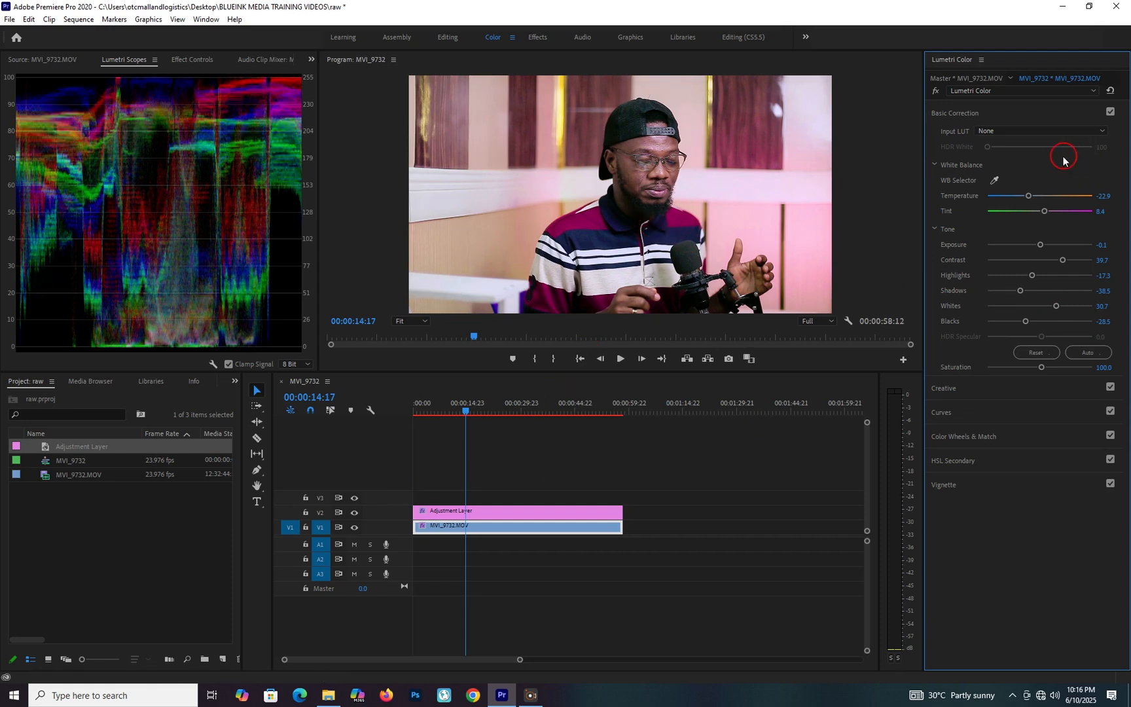
Compare the image with the V2 adjustment layer hidden and shown.
left_click(354, 513)
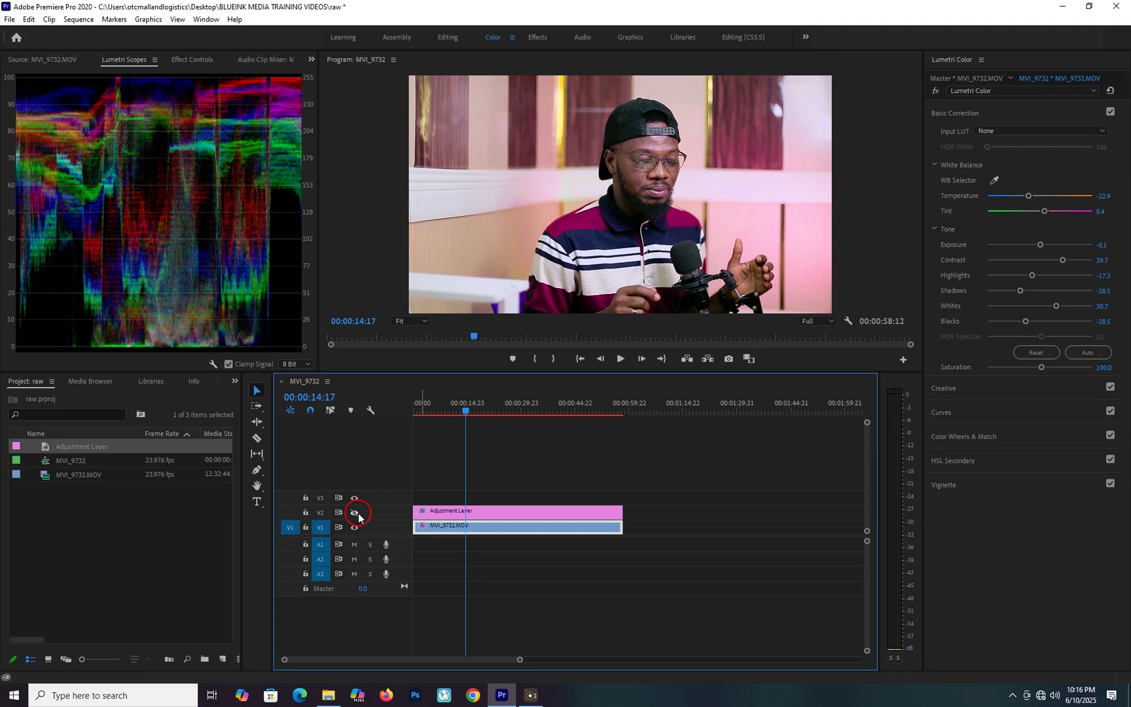
left_click(356, 514)
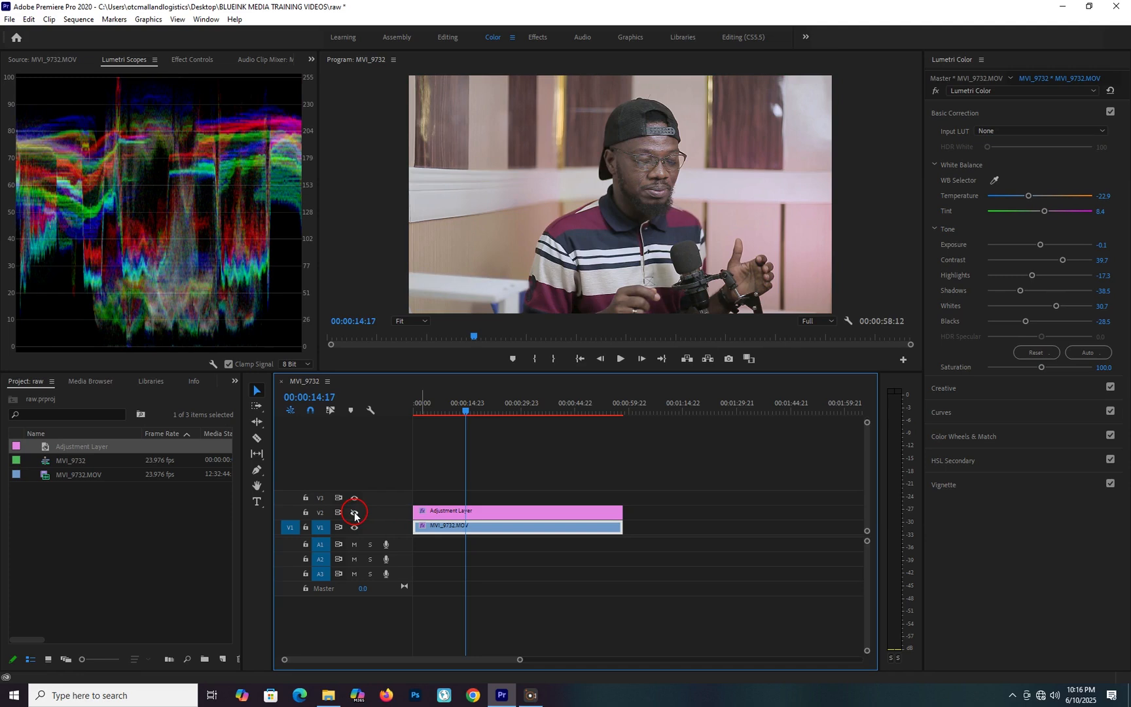
left_click(354, 515)
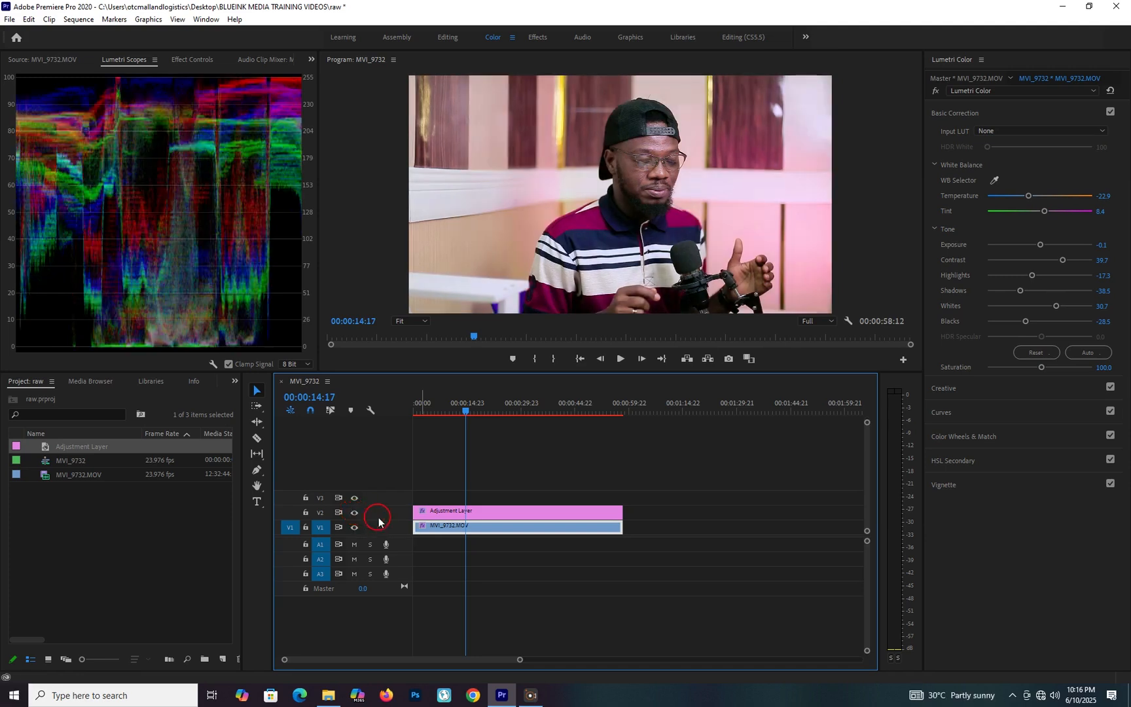
View the frame at 00:00:24:05 with the MVI_9732.MOV clip's Basic Correction switched off.
left_click_drag(469, 412, 494, 420)
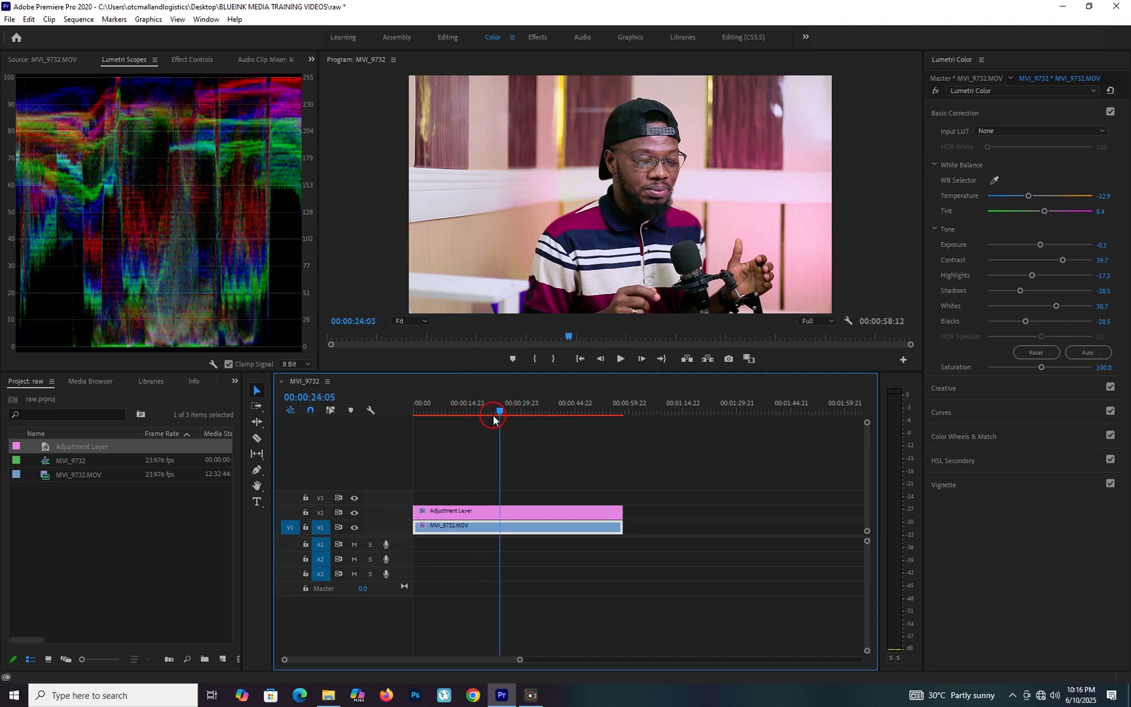
left_click(966, 115)
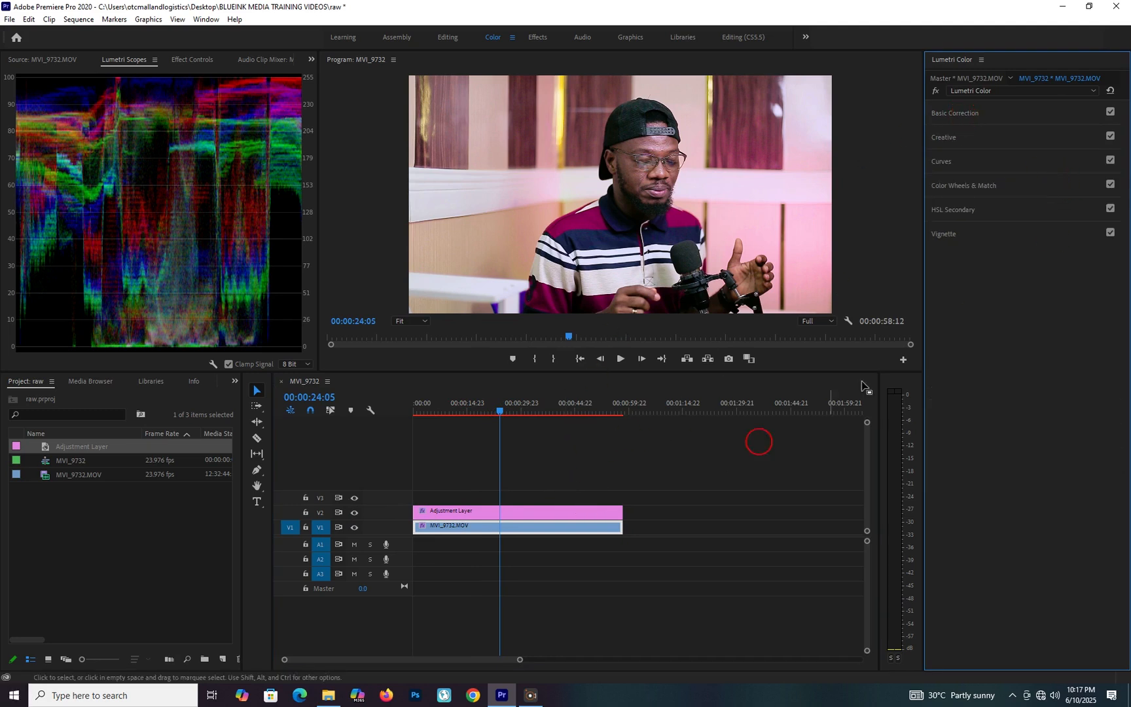
left_click(1111, 112)
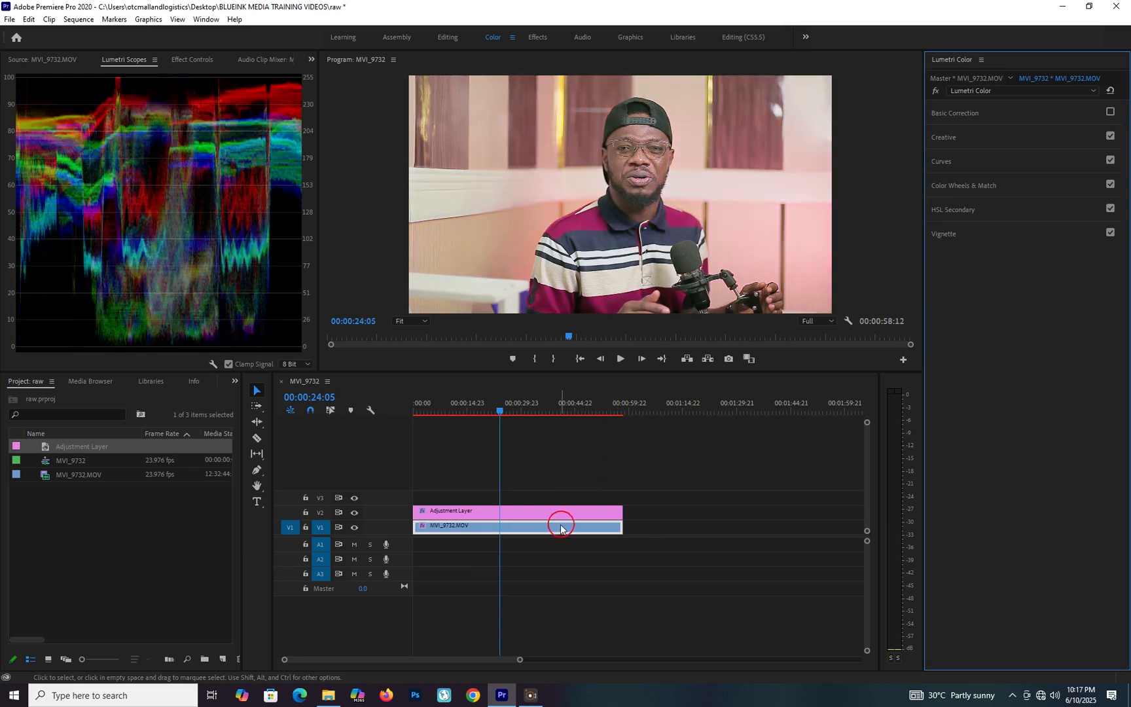
Compare the frame with the adjustment layer's Basic Correction and Creative sections each switched off and on.
left_click(561, 518)
left_click(1121, 106)
left_click(1107, 112)
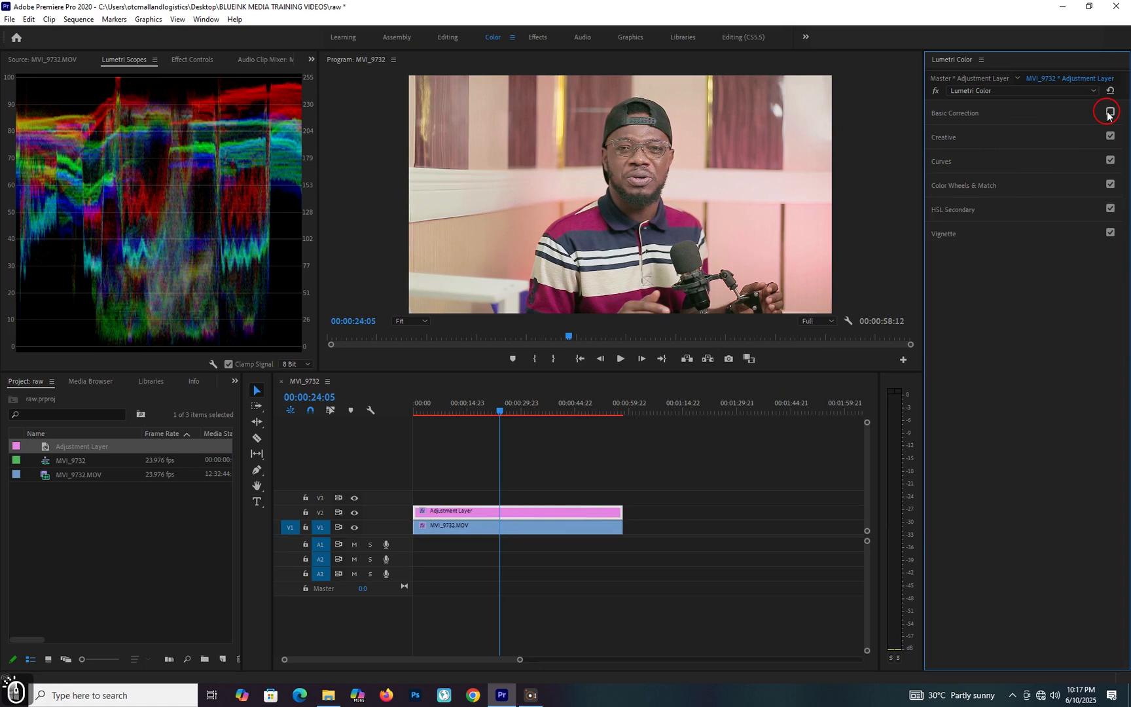
left_click(1108, 113)
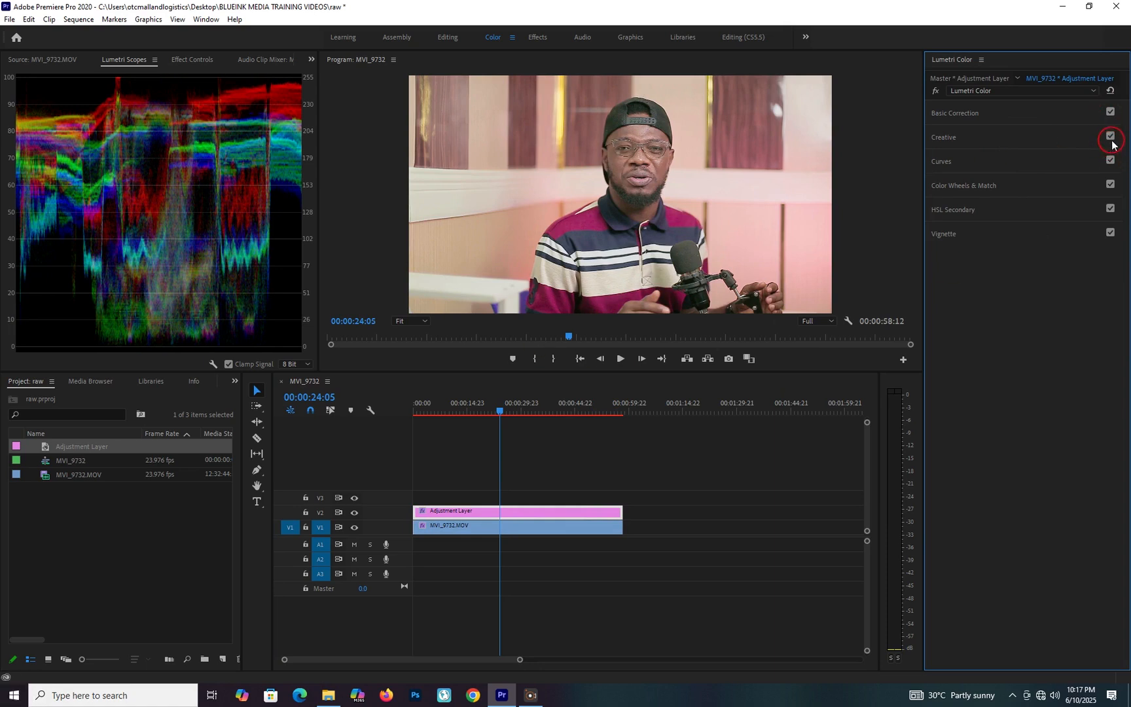
left_click(1111, 139)
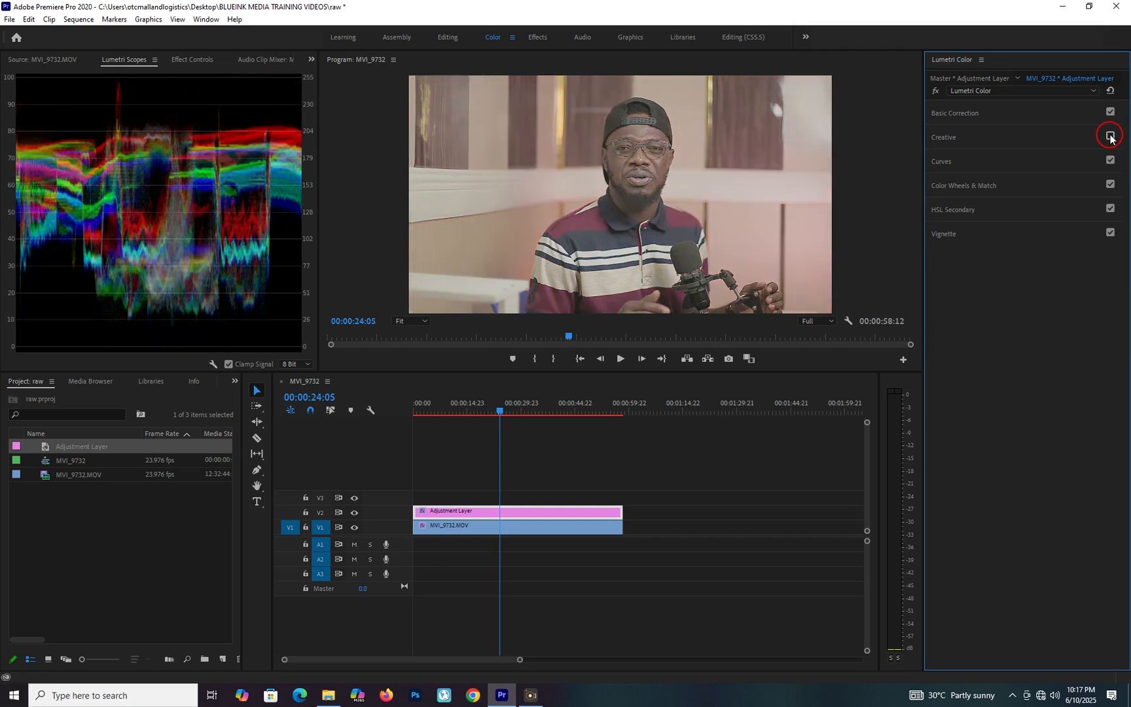
left_click(1110, 136)
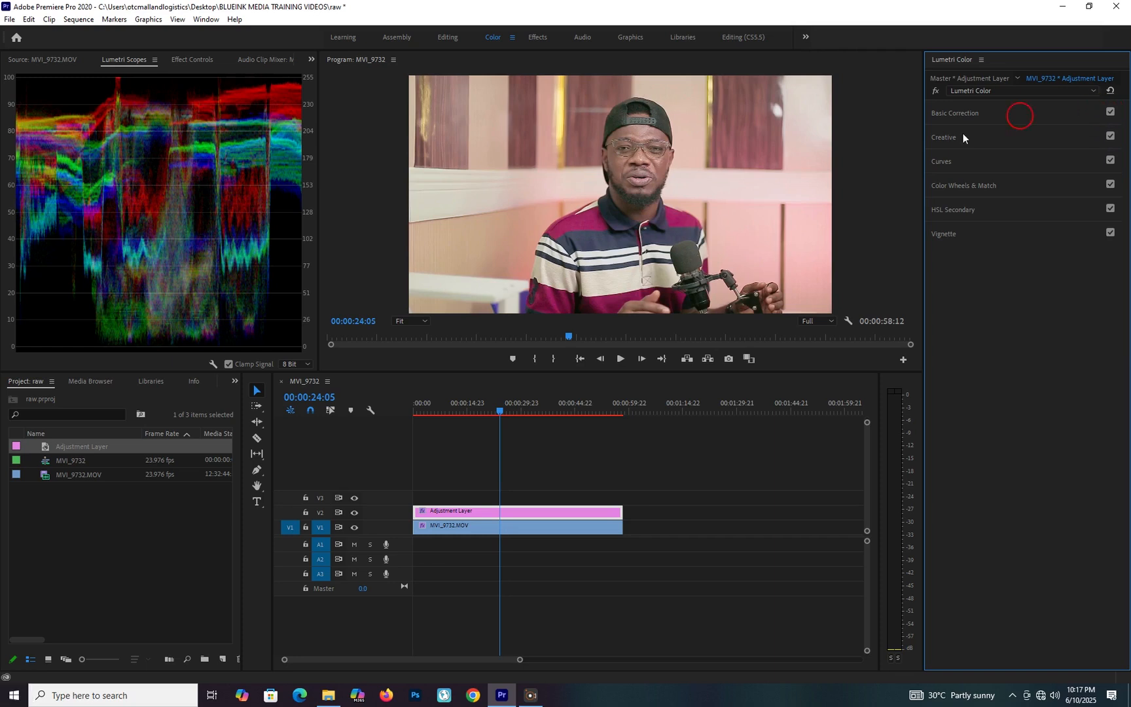
Compare the frame with the MVI_9732.MOV clip's own Basic Correction on and off.
left_click(558, 525)
left_click(1111, 112)
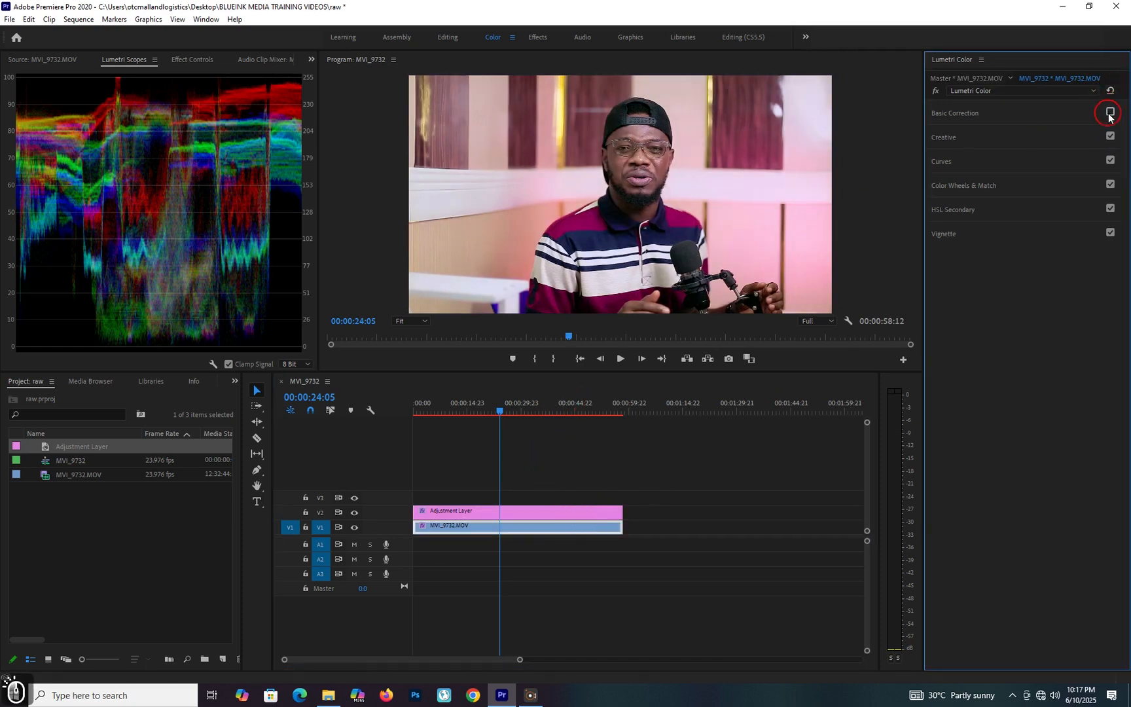